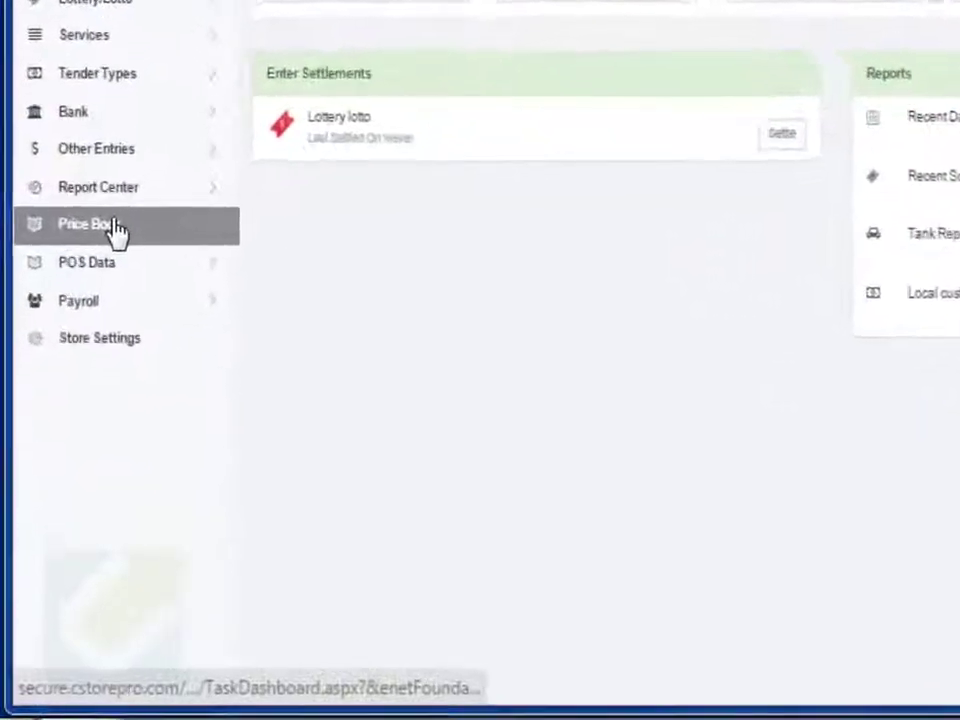
- Open the Price Book dashboard and show its sales overview for this month
left_click(76, 396)
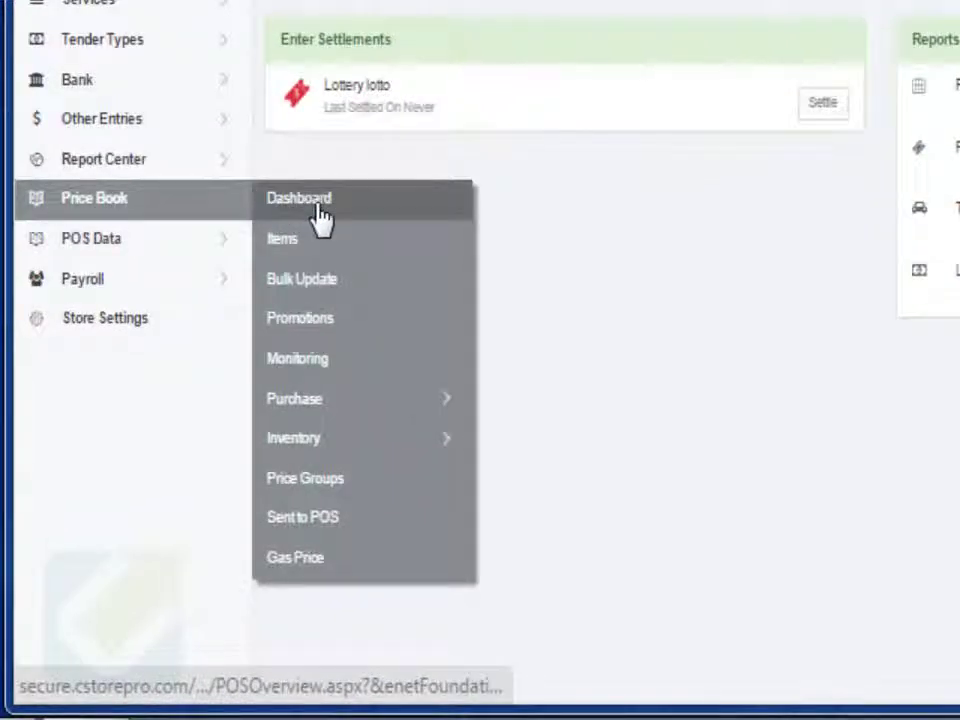
left_click(320, 215)
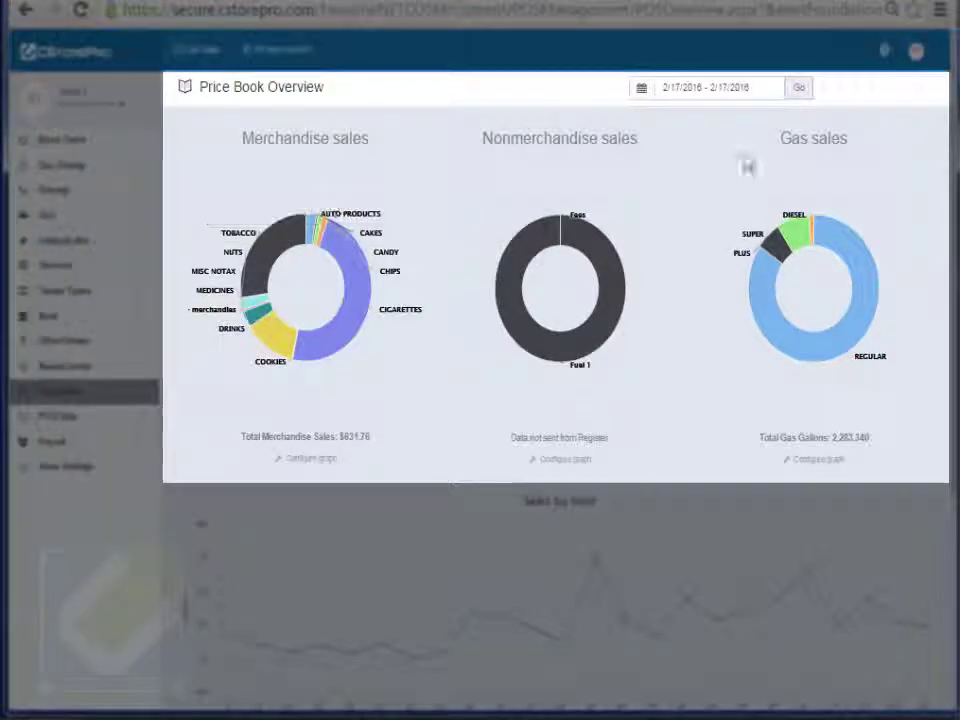
left_click(741, 92)
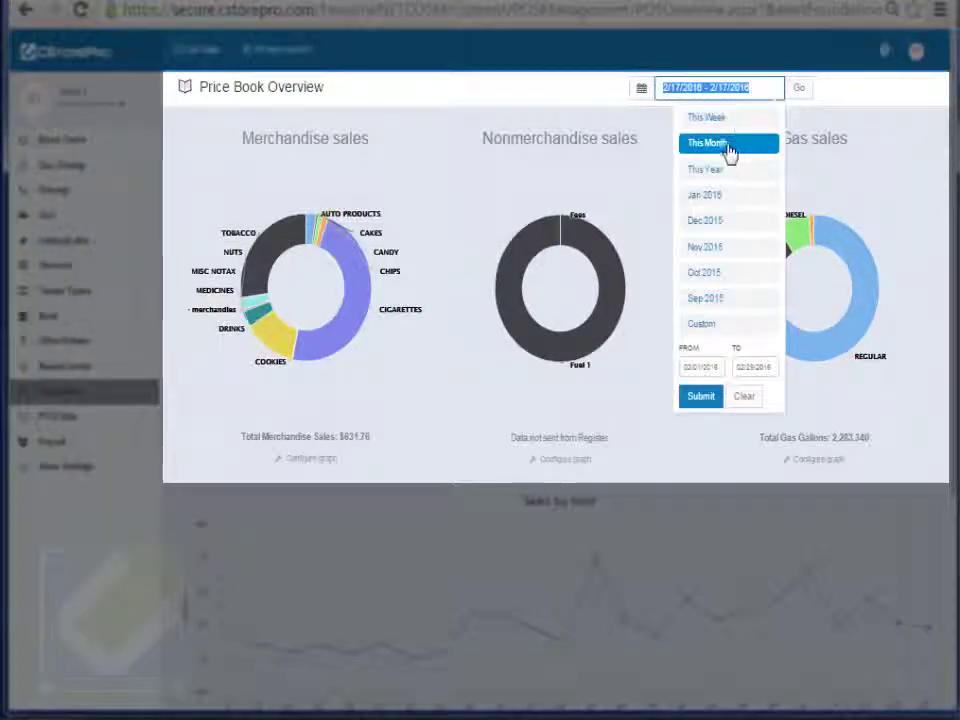
left_click(727, 146)
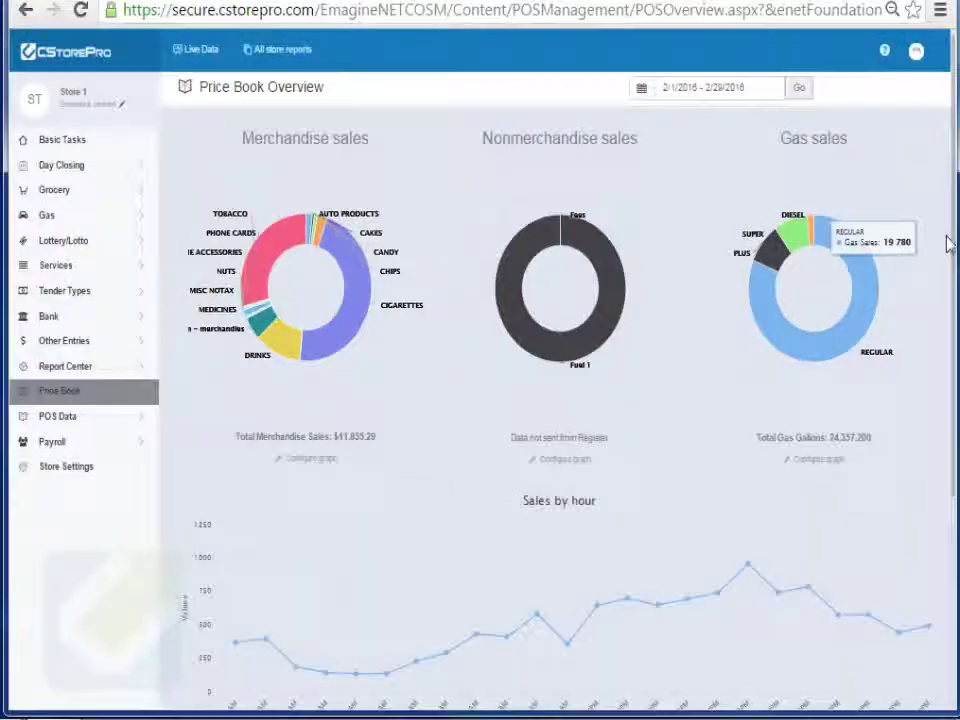
scroll(936, 326, "down", 2)
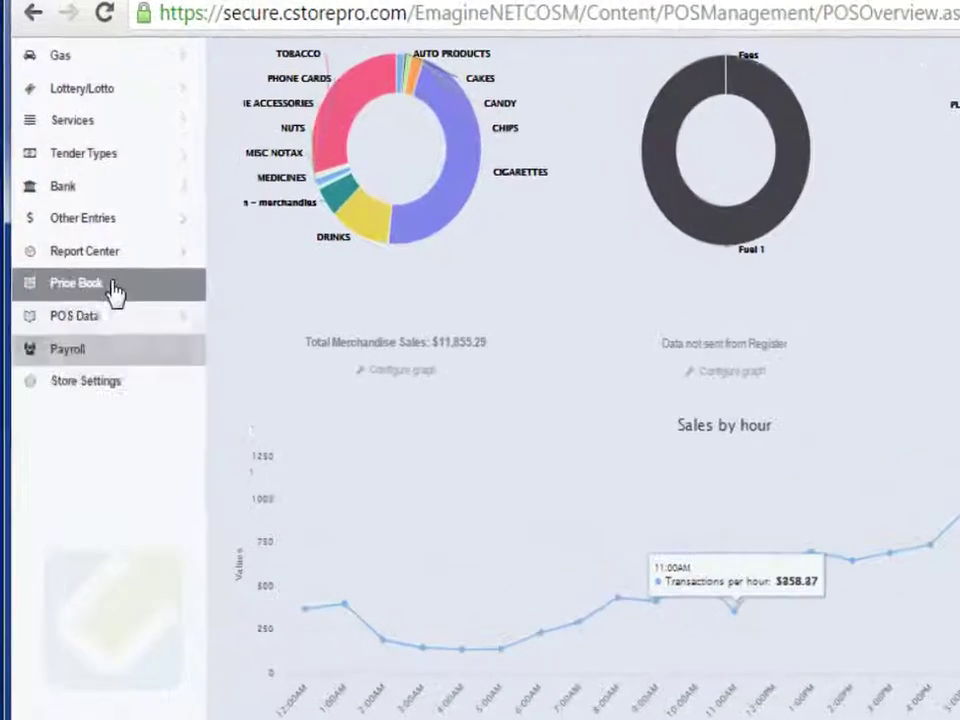
- Run the Z-Report from the POS data reports and review its remaining columns through POS S/O
left_click(124, 365)
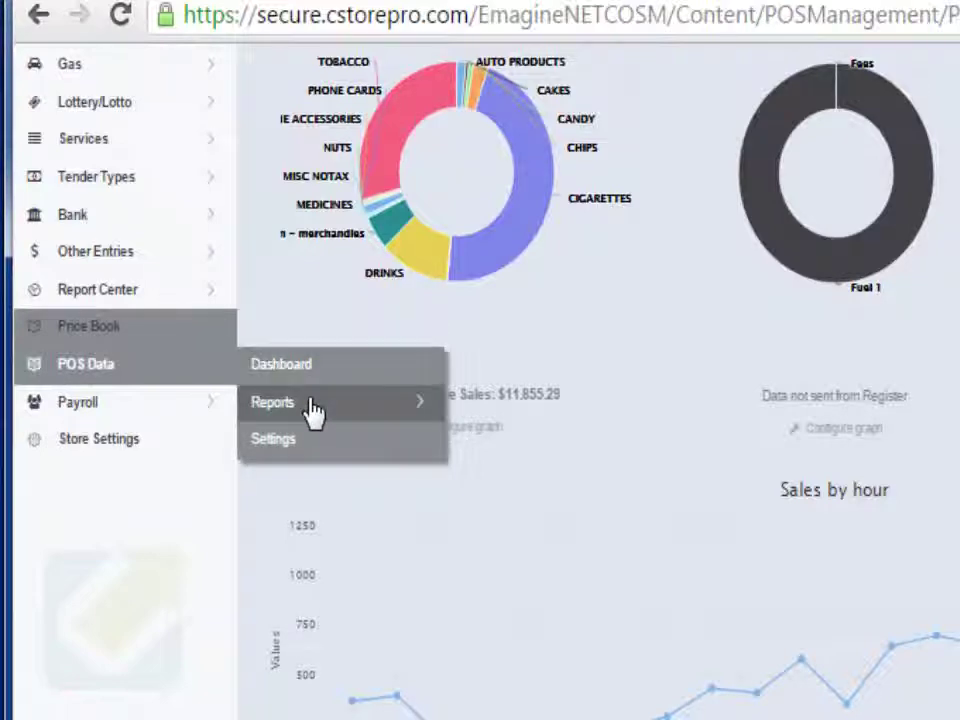
mouse_move(326, 411)
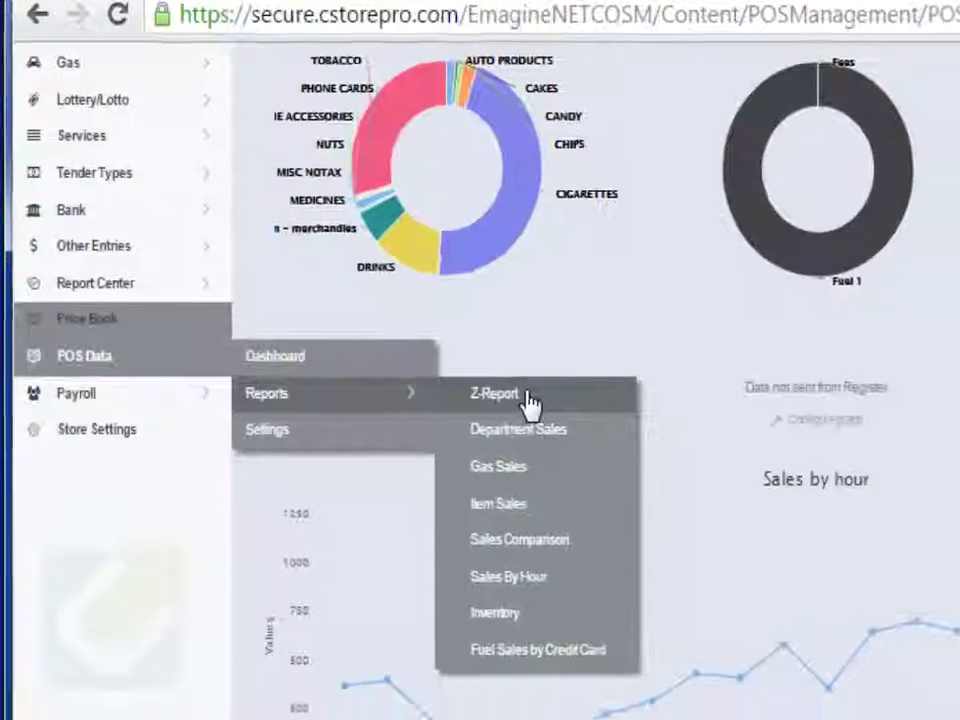
left_click(540, 412)
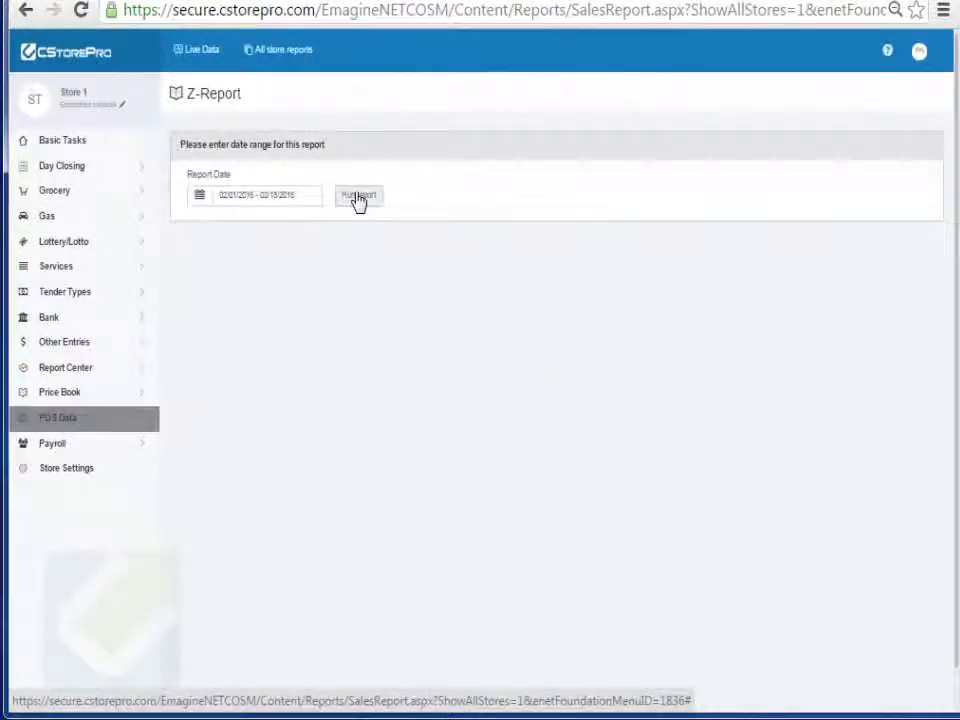
left_click(358, 197)
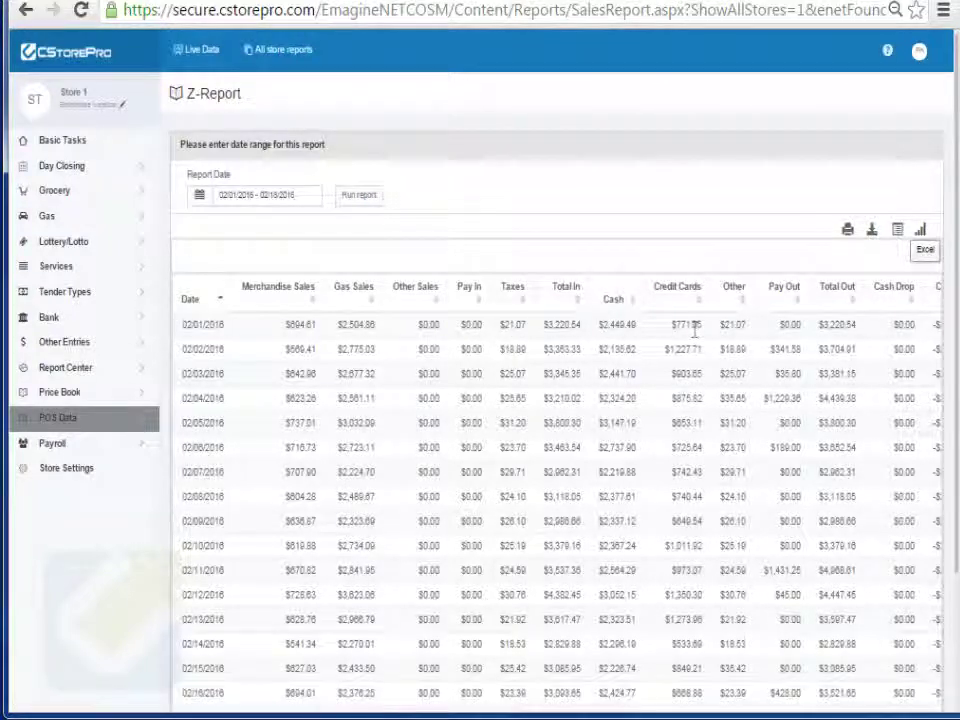
left_click_drag(694, 330, 905, 345)
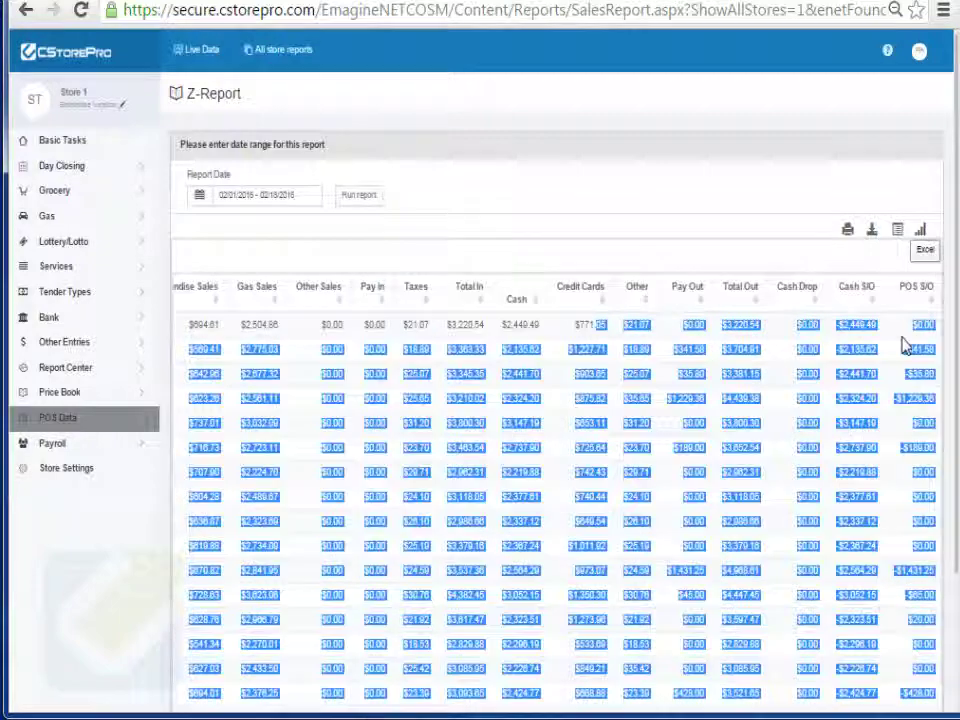
double_click(808, 326)
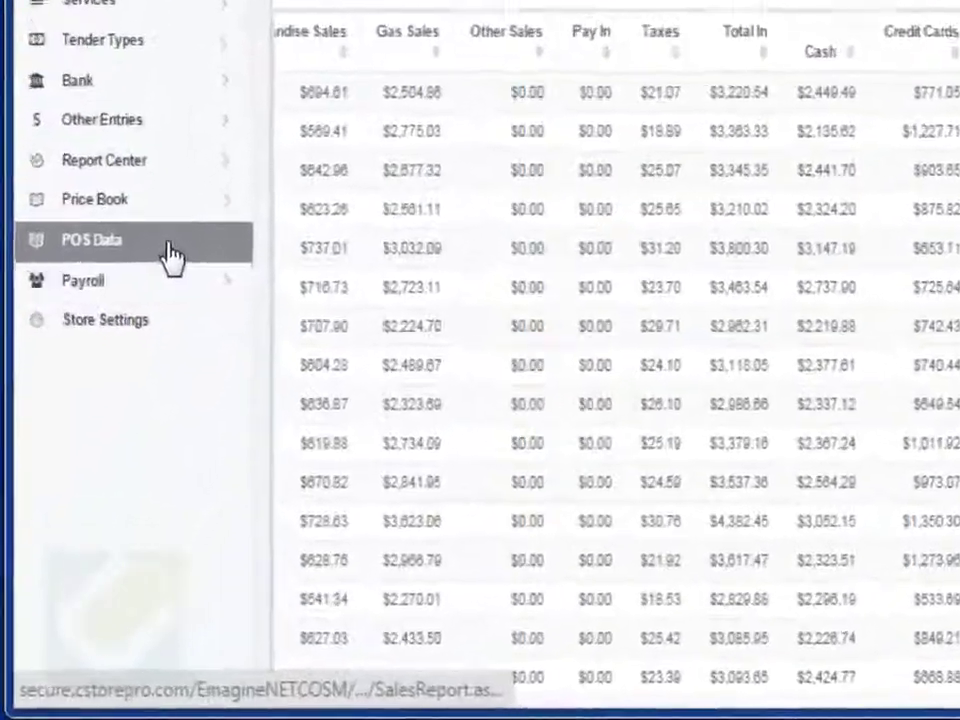
- Run the Department Sales report as Dept Sales Summary and sort it by Dept ID, then by Department
left_click(100, 419)
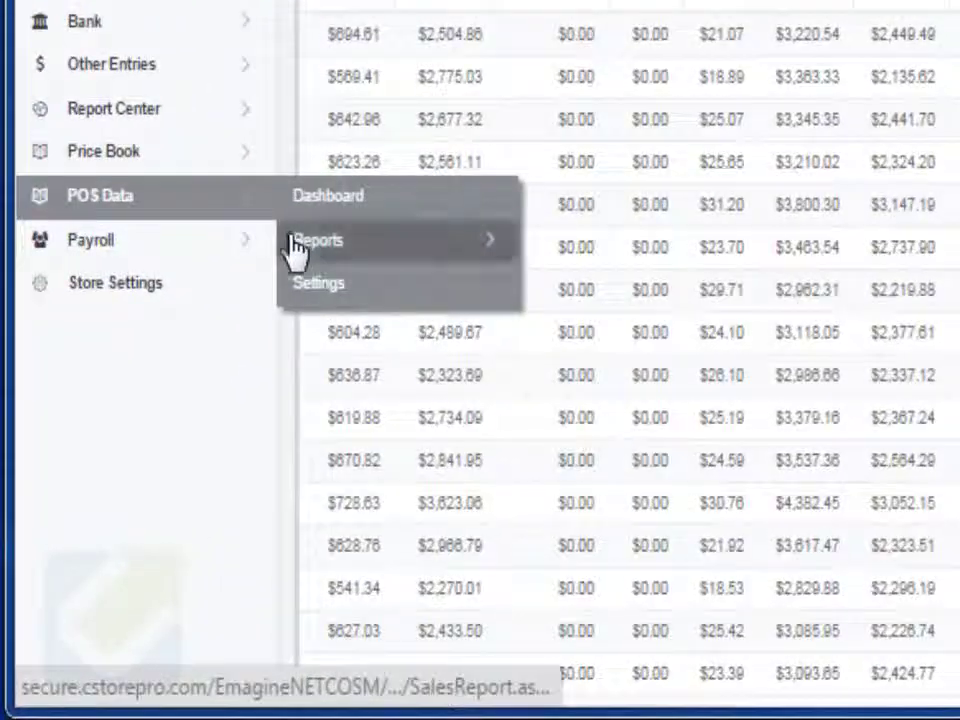
left_click(296, 248)
left_click(686, 289)
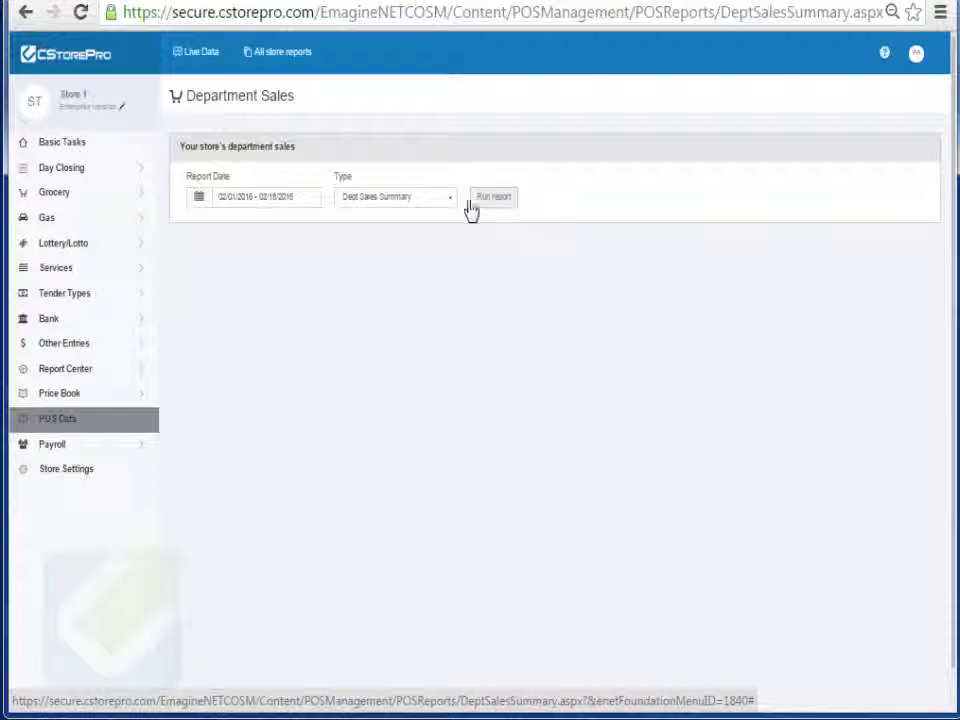
left_click(420, 197)
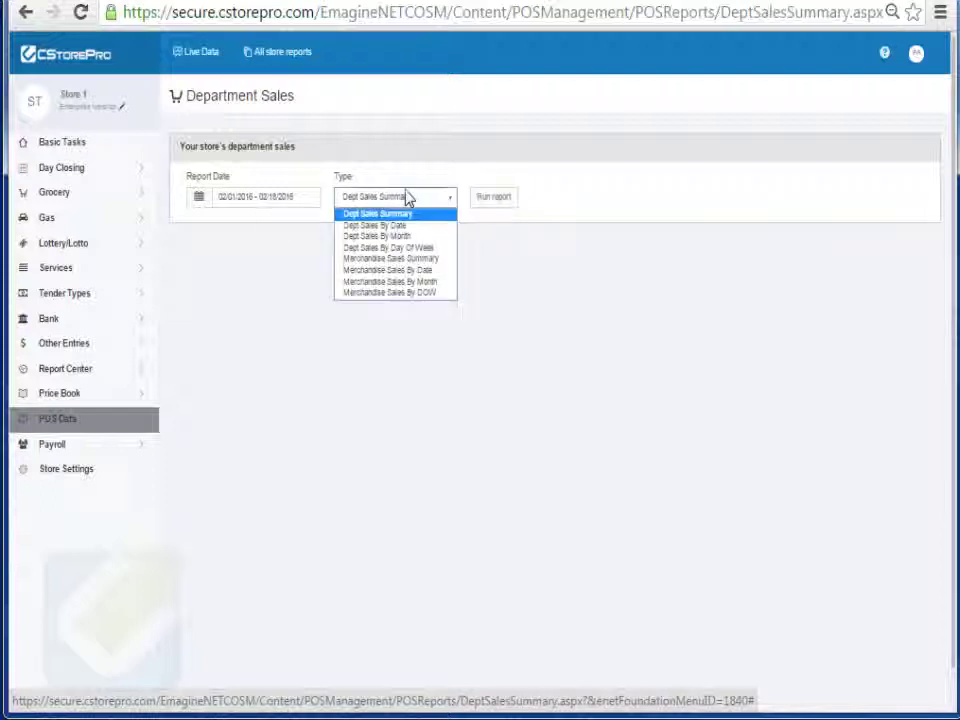
left_click(495, 198)
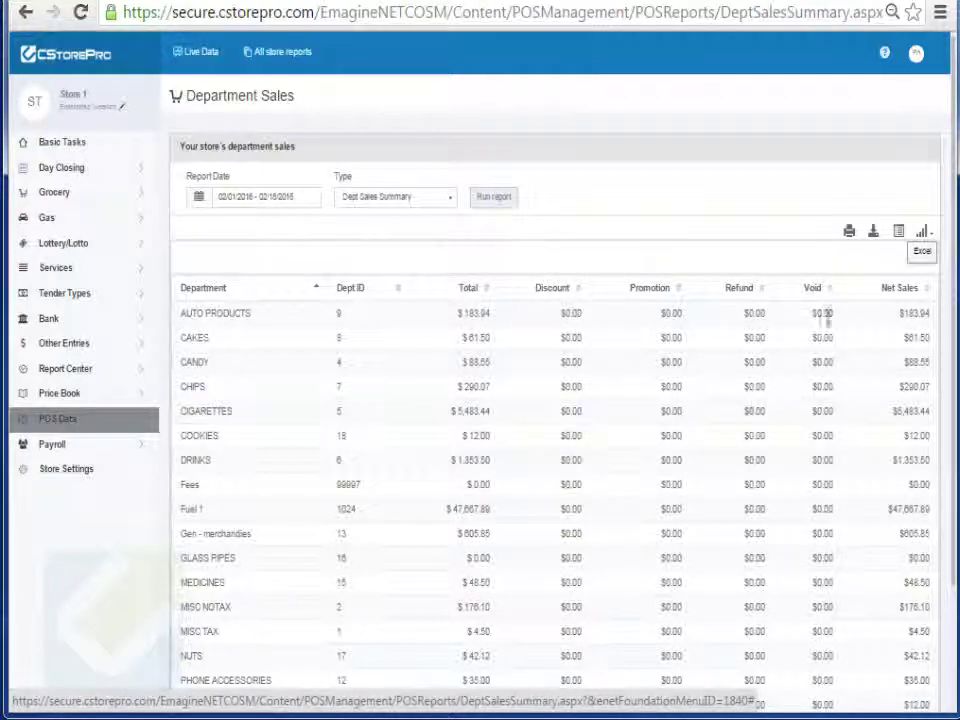
left_click(384, 296)
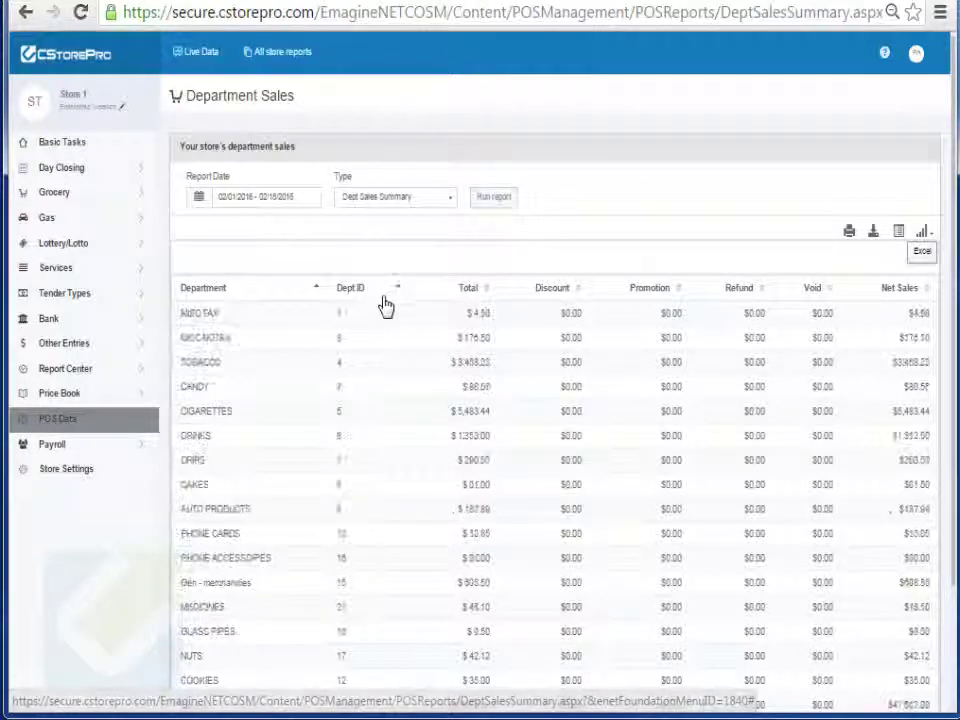
left_click(293, 298)
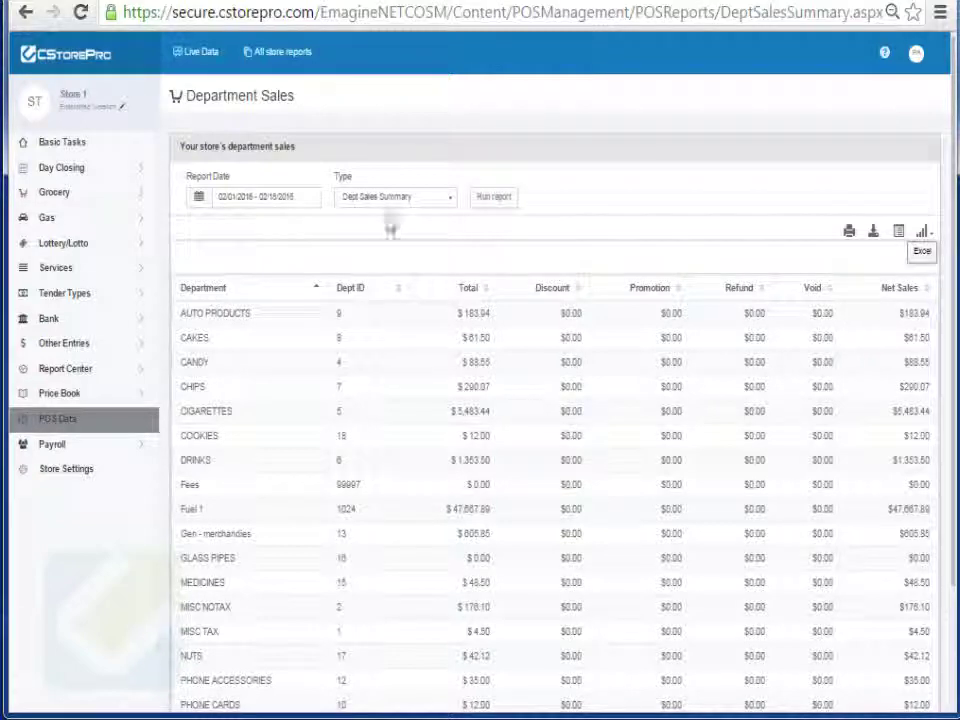
- Rerun the Department Sales report with the type Dept Sales By Date
left_click(392, 196)
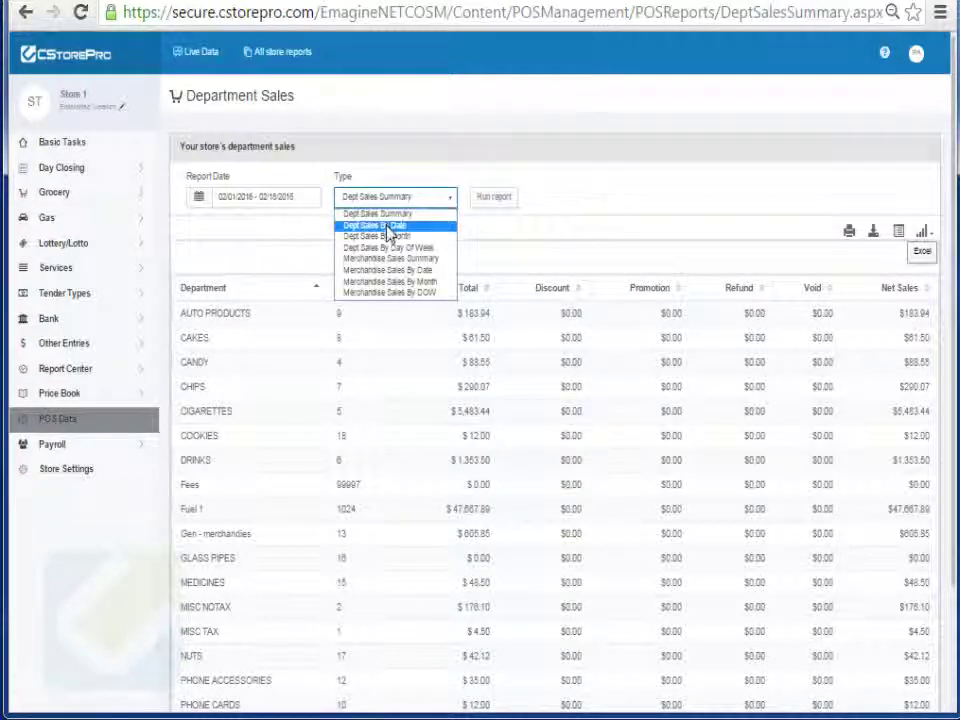
left_click(390, 225)
left_click(476, 200)
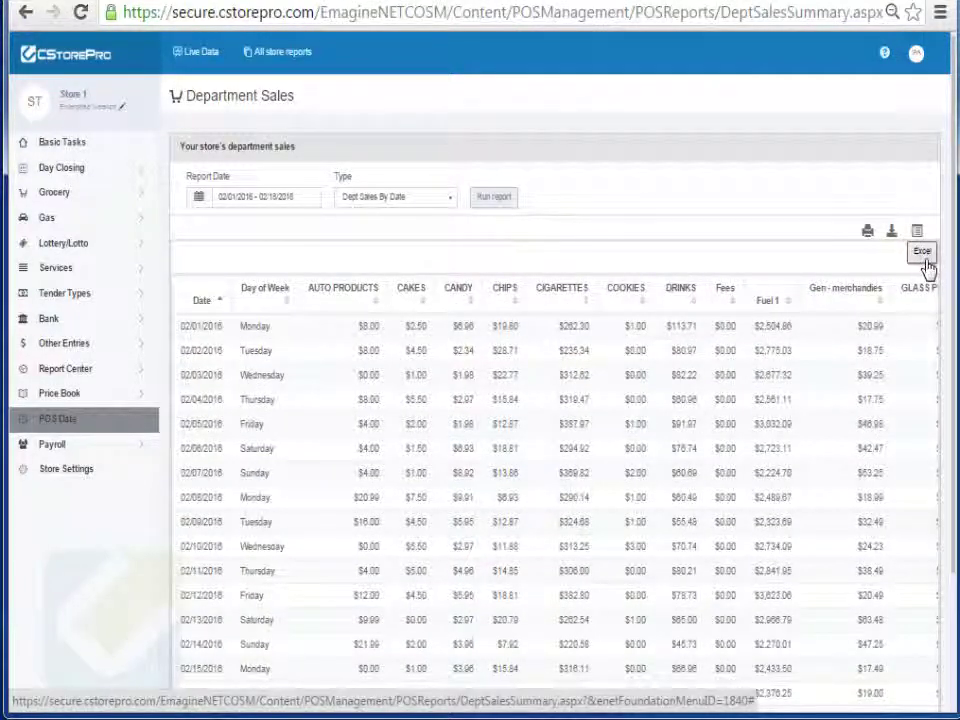
- Rerun the Department Sales report with the type Dept Sales By Day Of Week
left_click(398, 197)
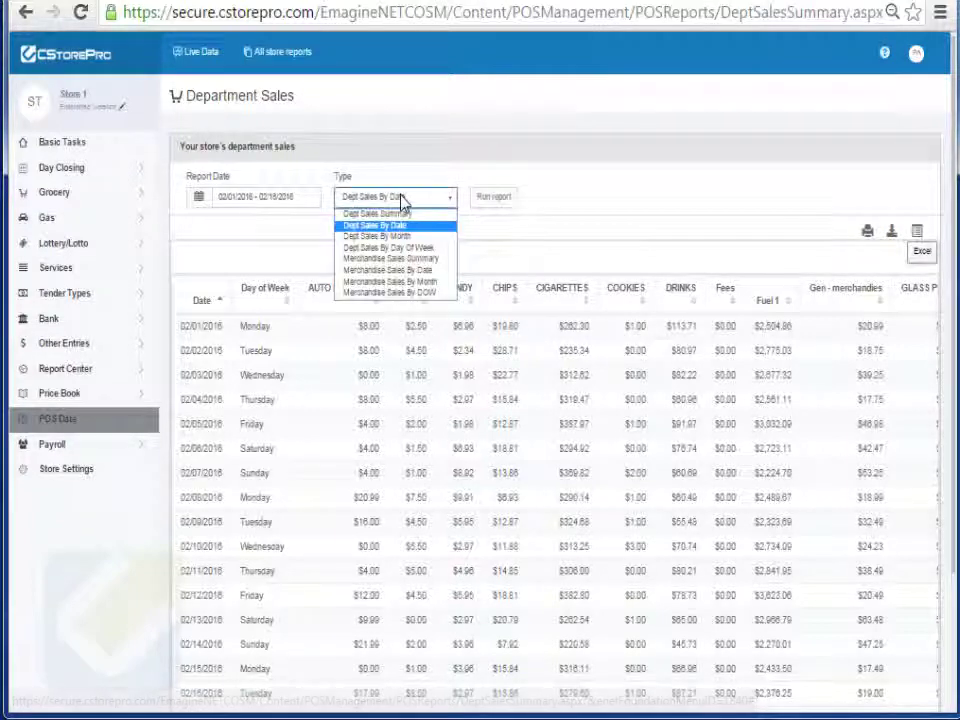
left_click(420, 249)
left_click(493, 196)
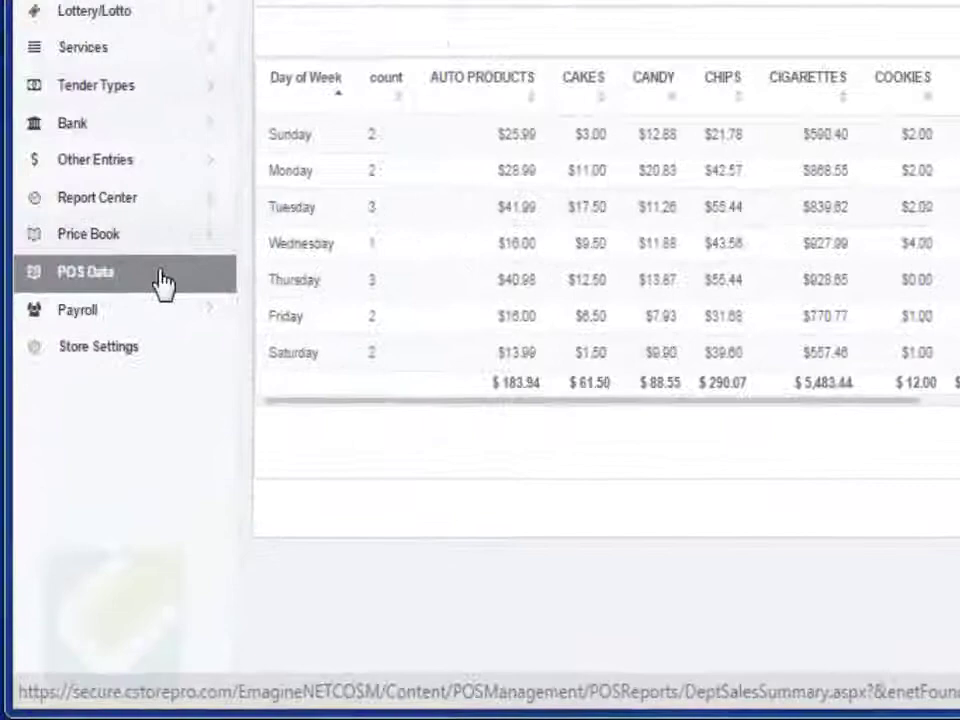
- Open the POS Gas Sales report and run it as Gas Sales Summary
mouse_move(110, 426)
mouse_move(411, 265)
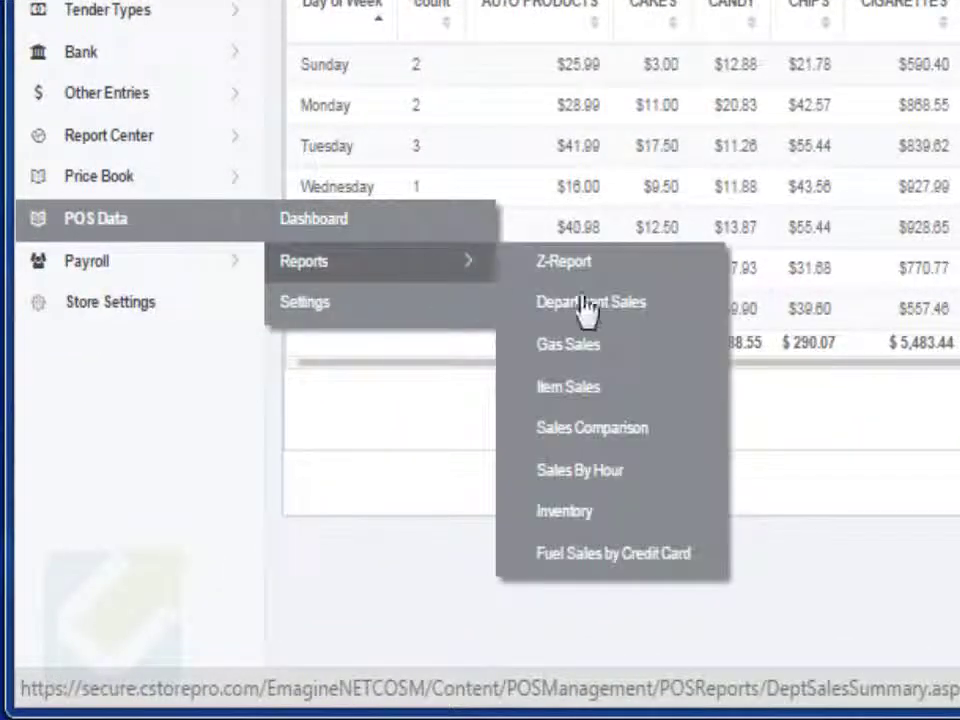
left_click(620, 362)
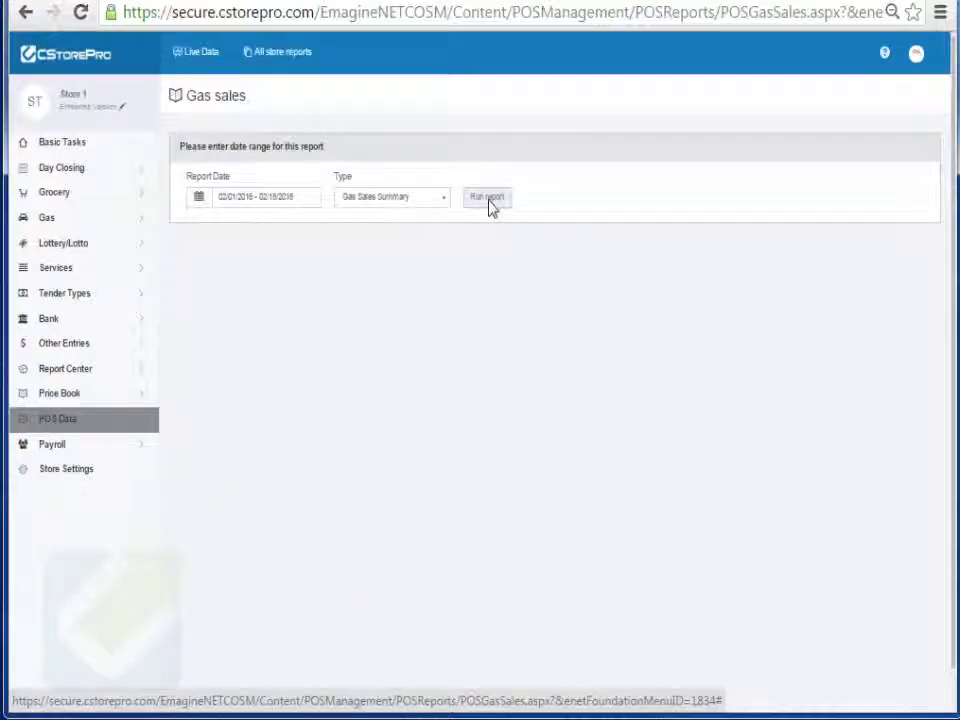
left_click(489, 201)
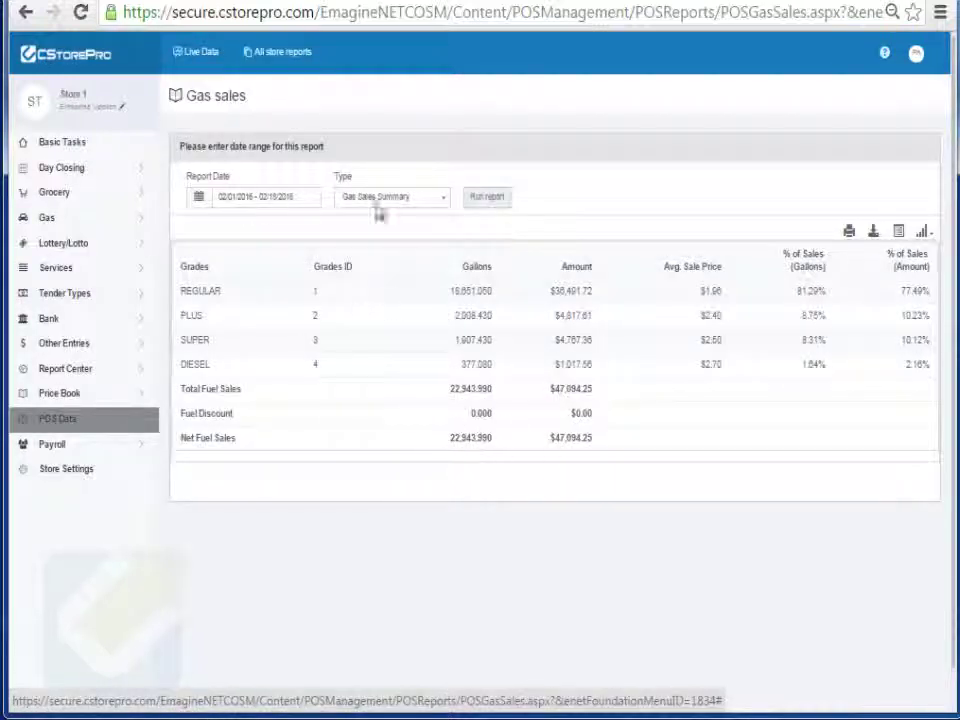
- Set the gas report type to Gas Sales By Date and display the Gallons Sold by Grade chart
left_click(385, 198)
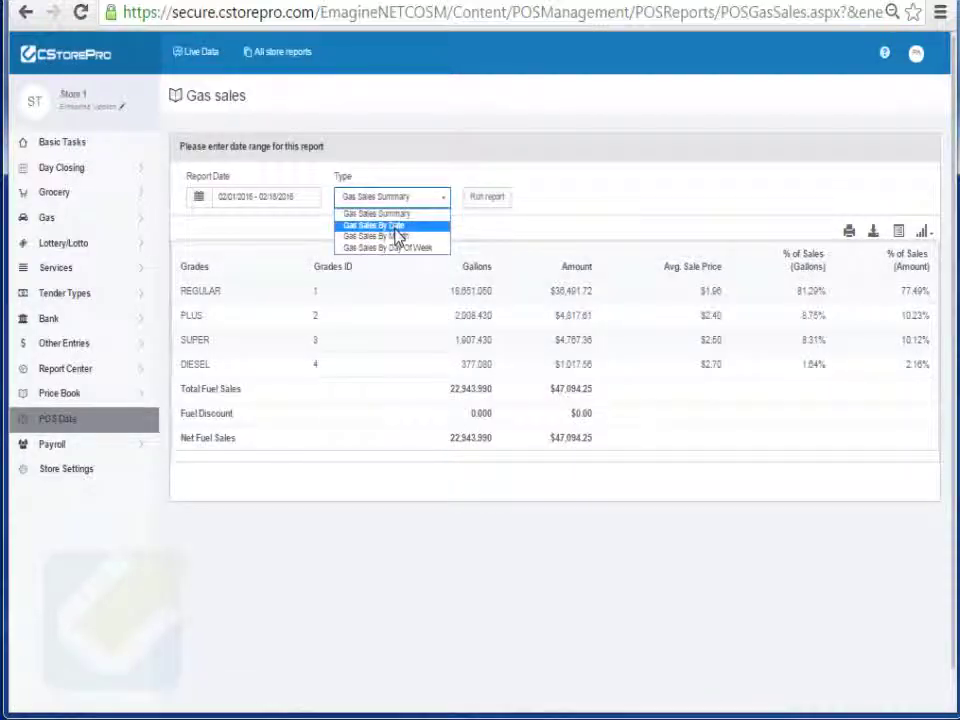
left_click(397, 226)
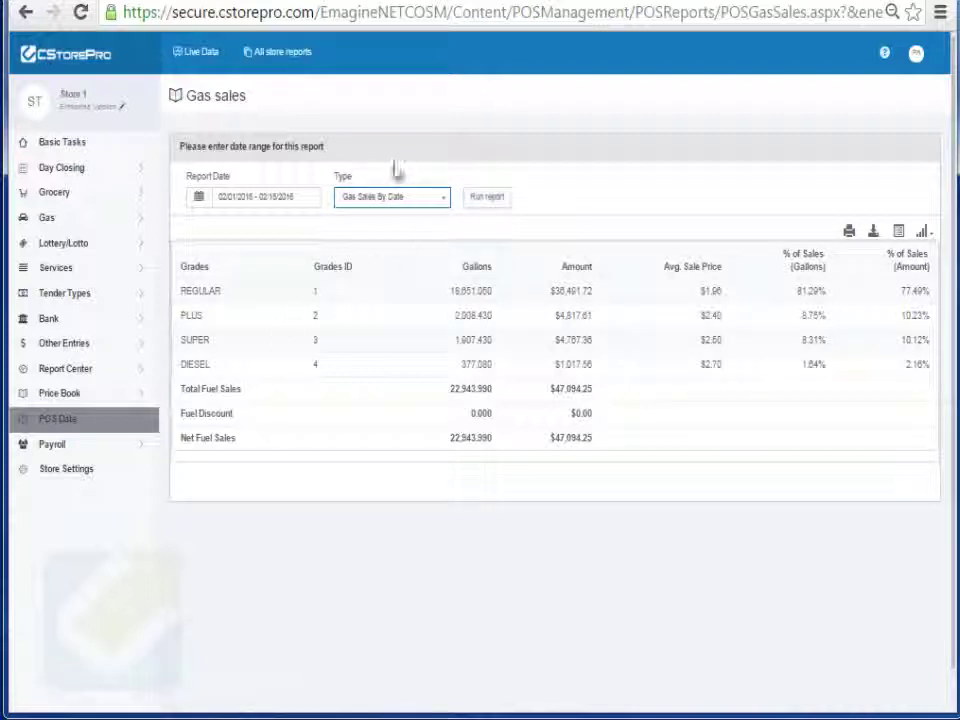
left_click(395, 197)
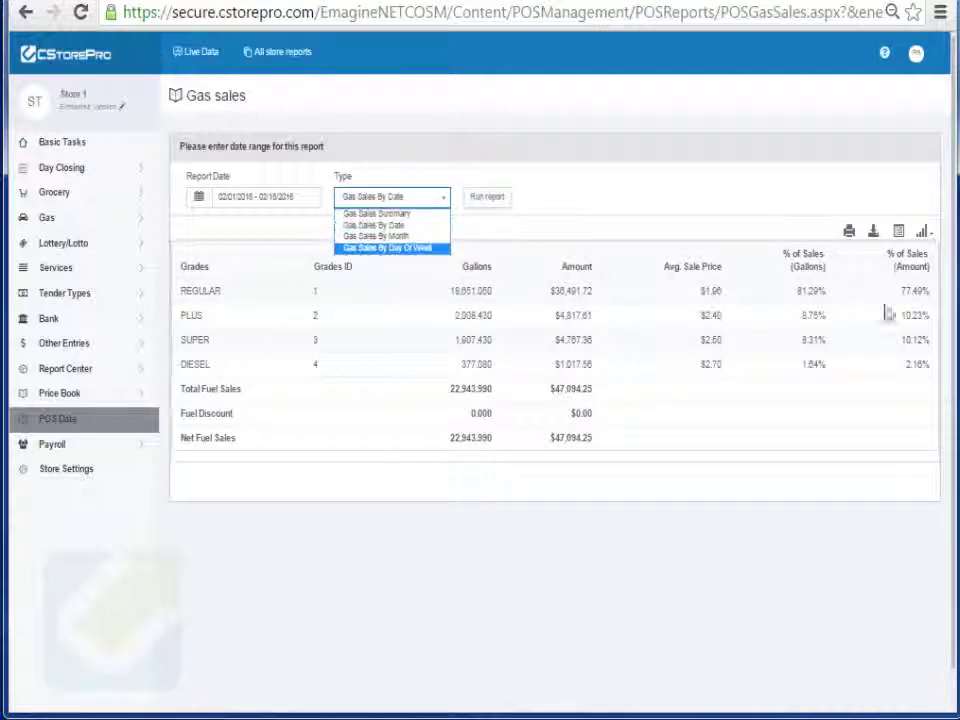
left_click(782, 377)
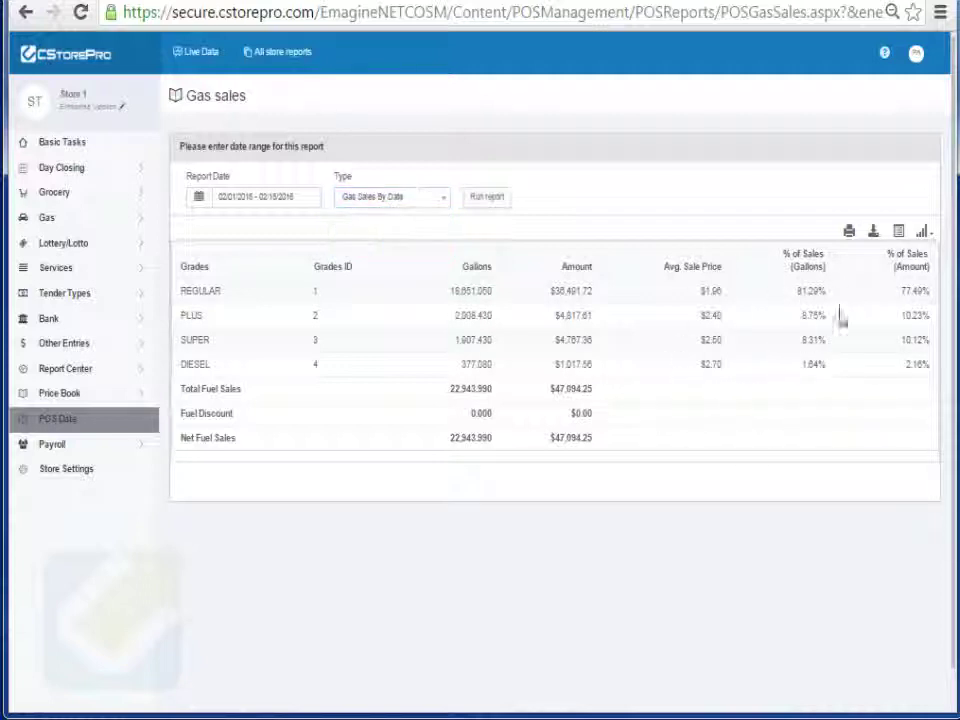
left_click(925, 232)
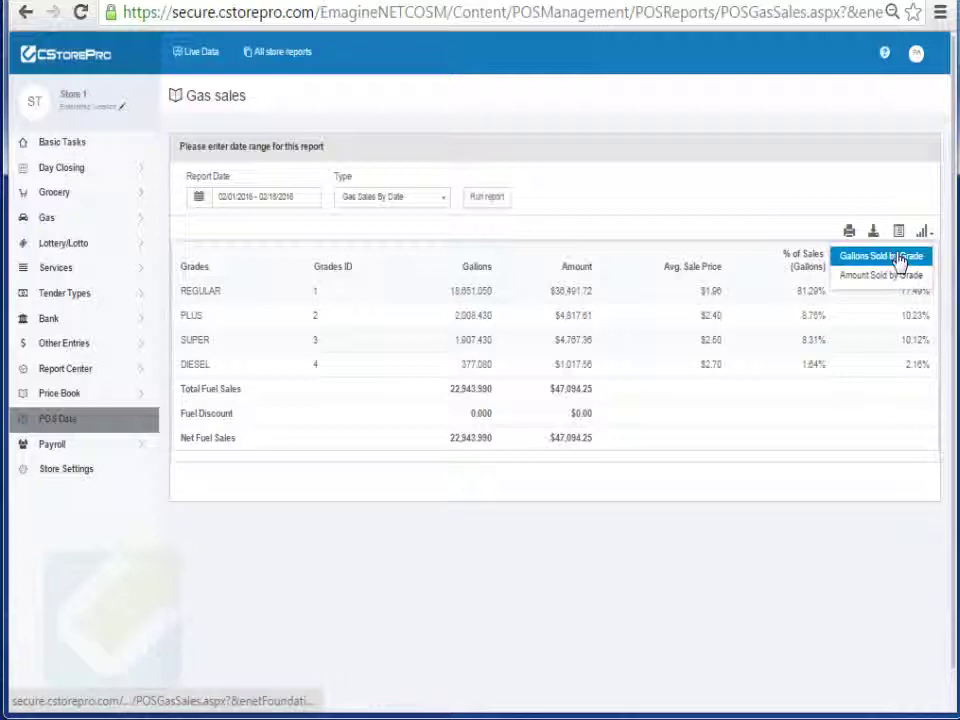
left_click(900, 258)
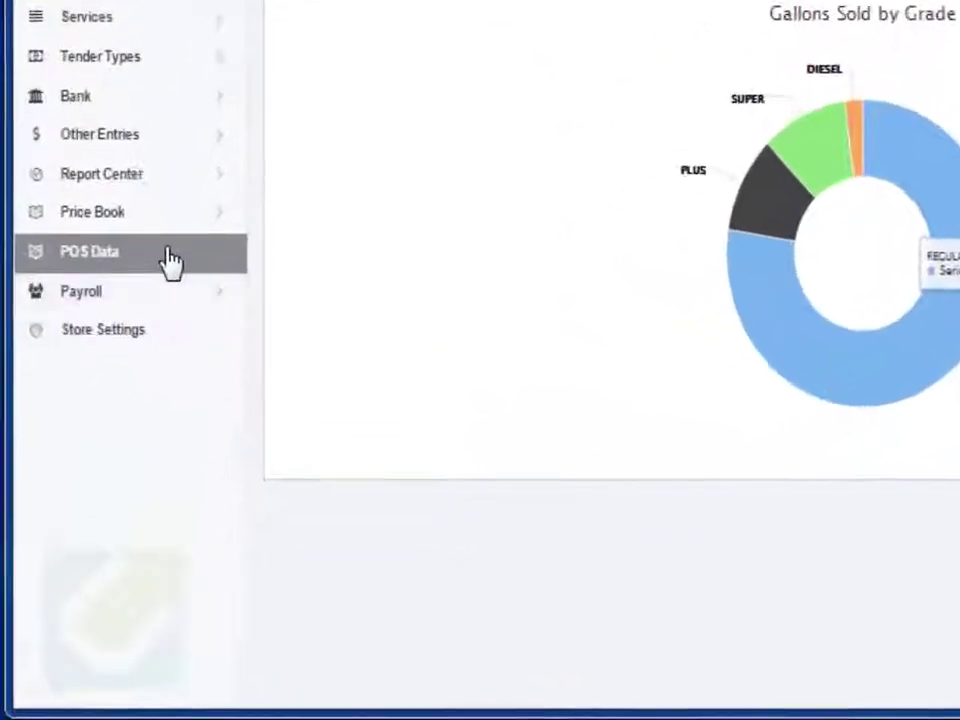
- Open the POS Item Sales report and run it for the CHIPS department
left_click(88, 418)
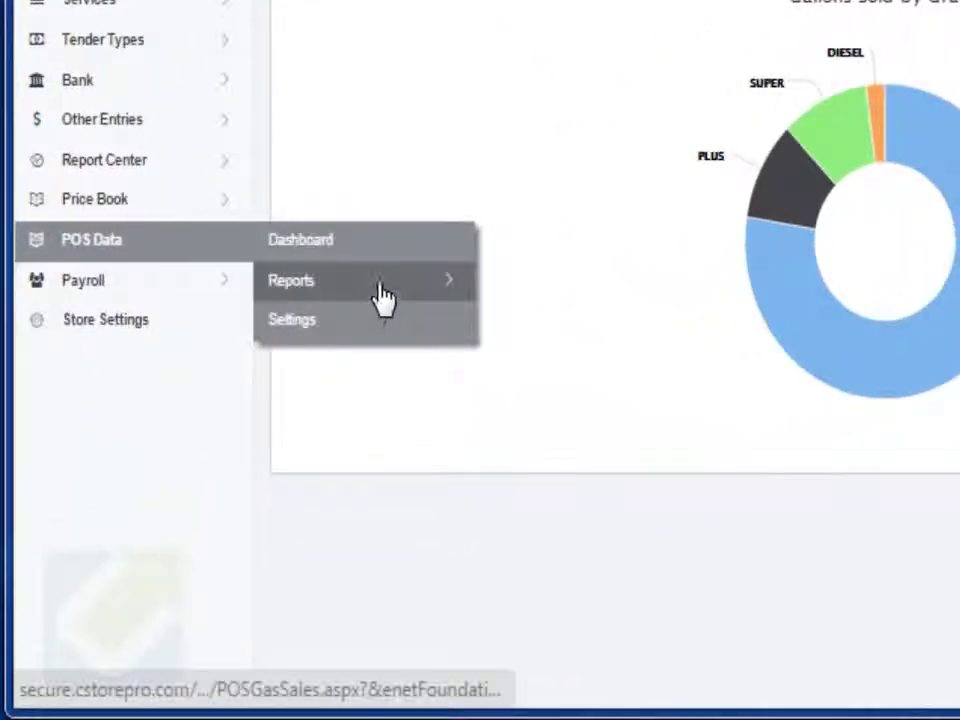
mouse_move(388, 296)
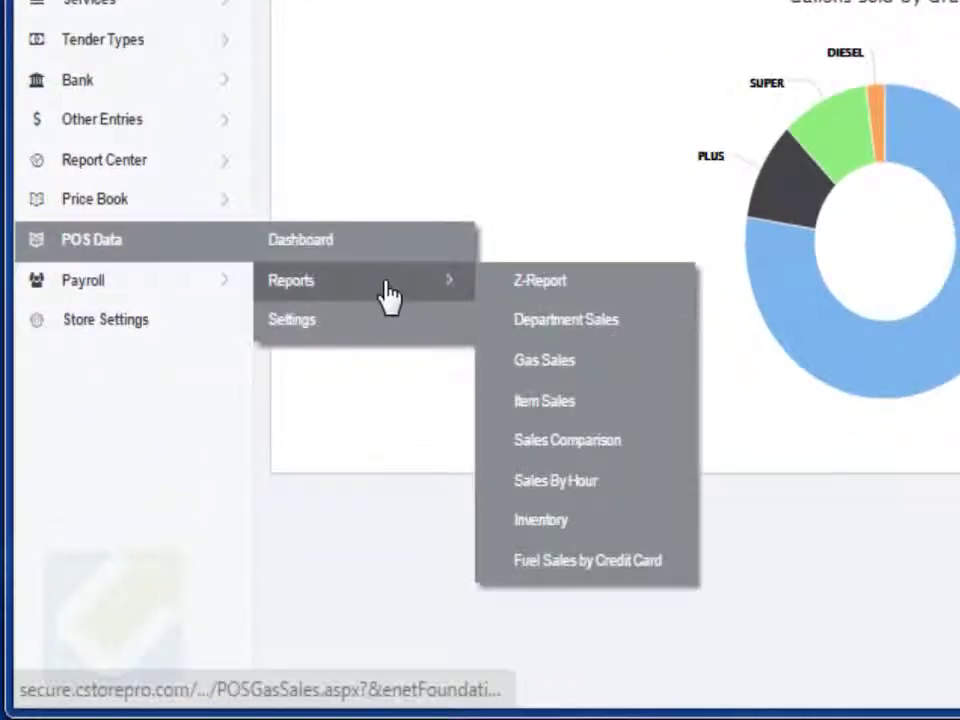
left_click(575, 405)
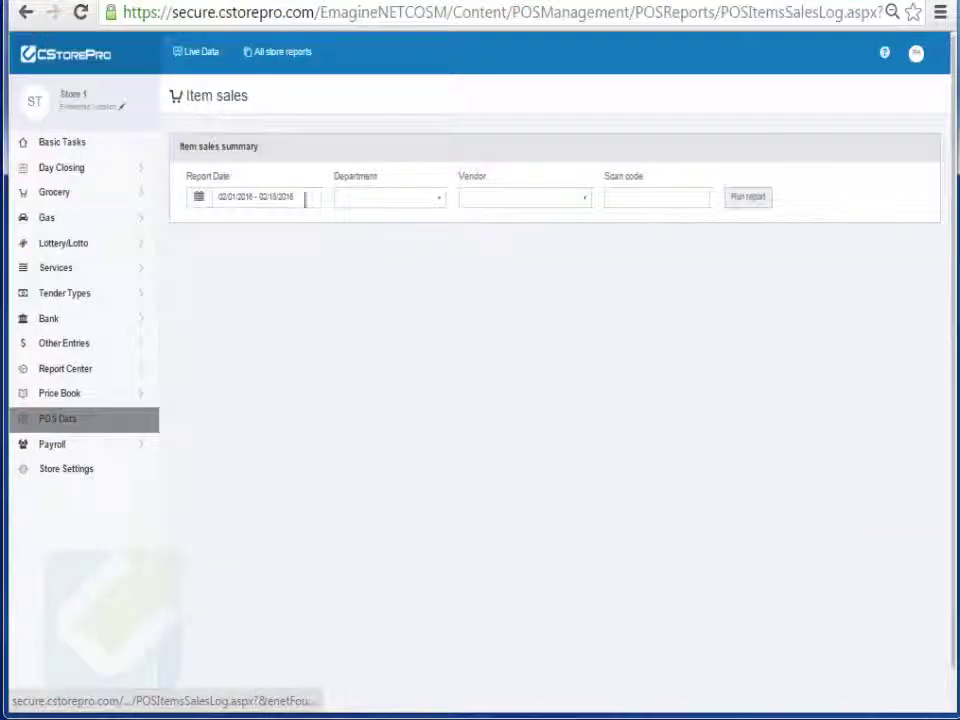
left_click(342, 203)
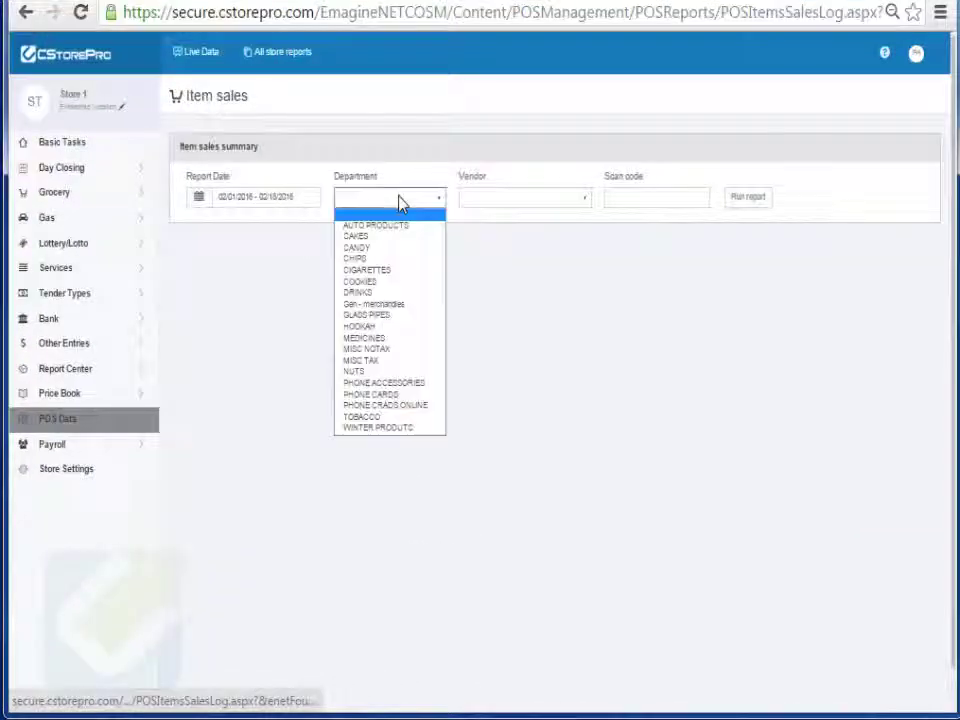
left_click(386, 259)
left_click(735, 196)
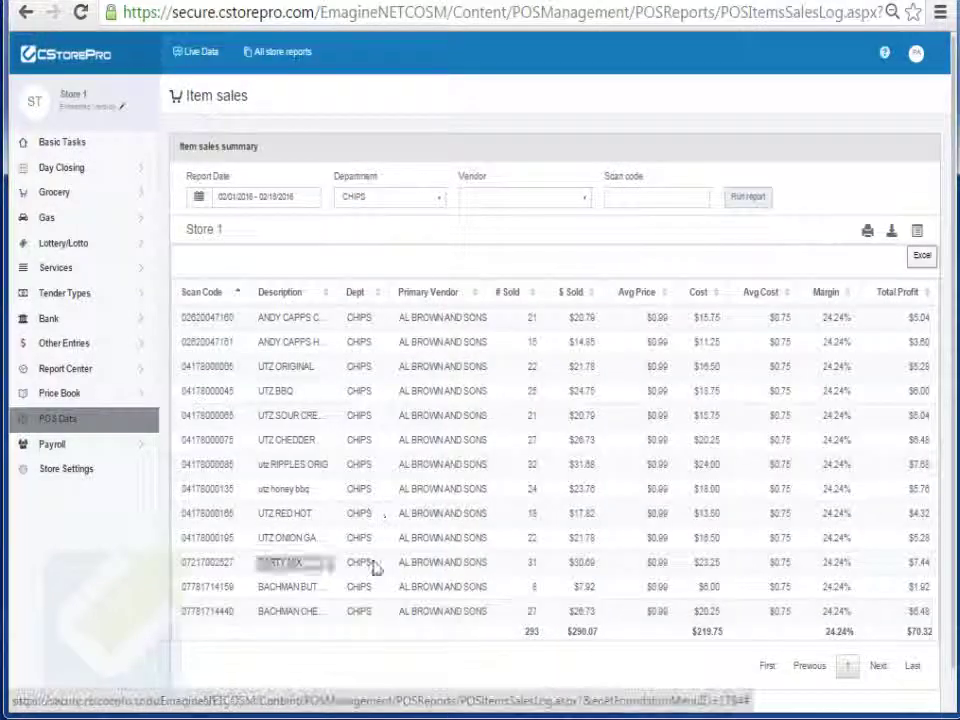
- Sort the item sales by number sold, highest first, and rerun the report for the CIGARETTES department
left_click(537, 300)
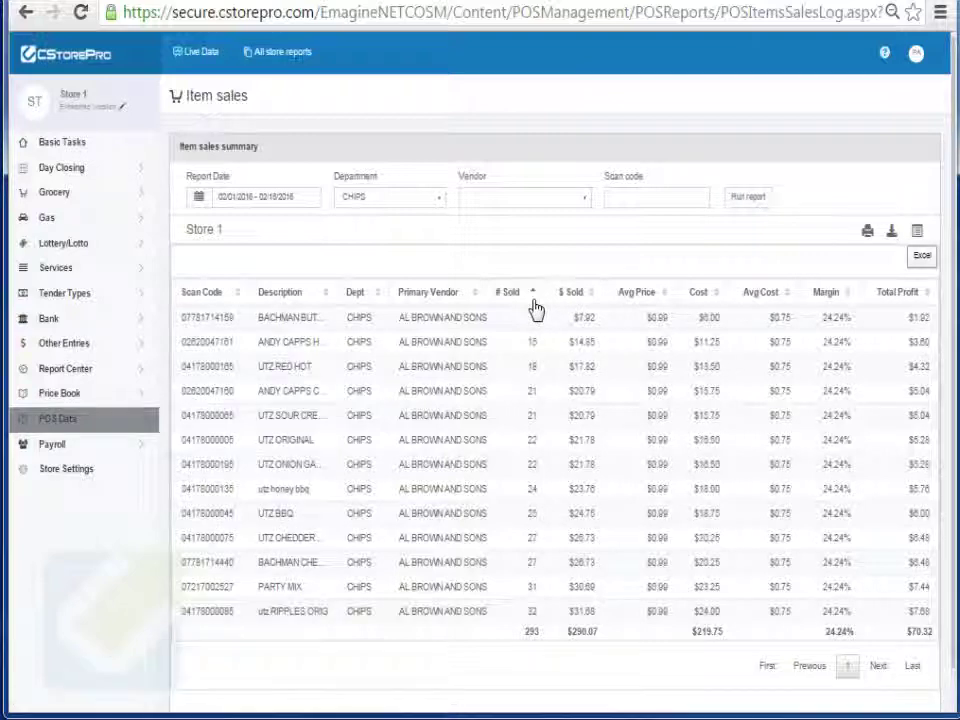
left_click(535, 302)
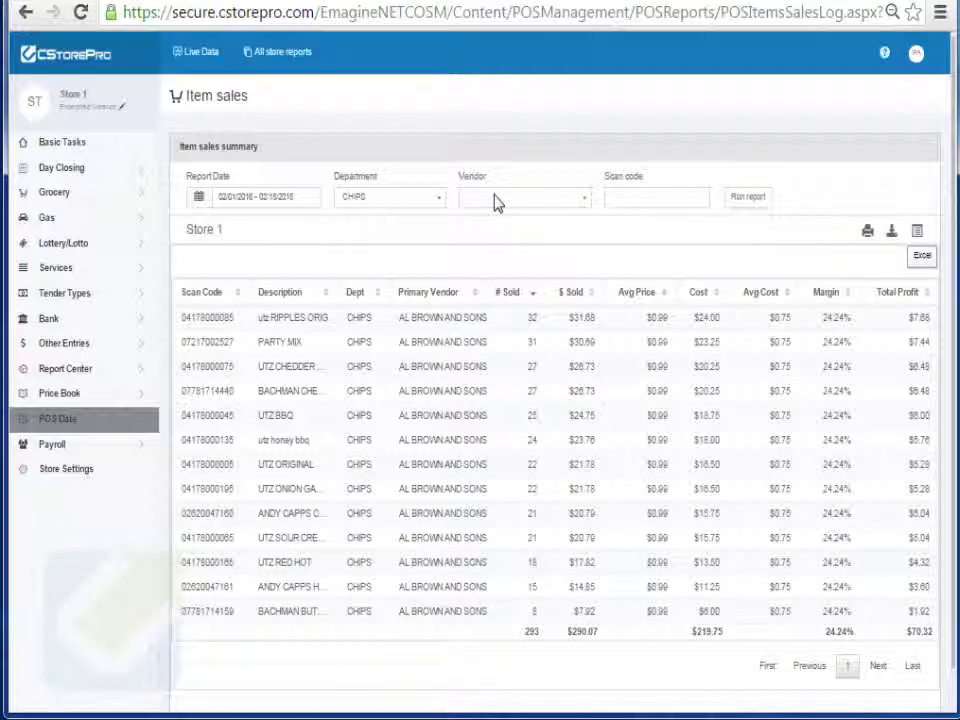
left_click(426, 202)
left_click(395, 271)
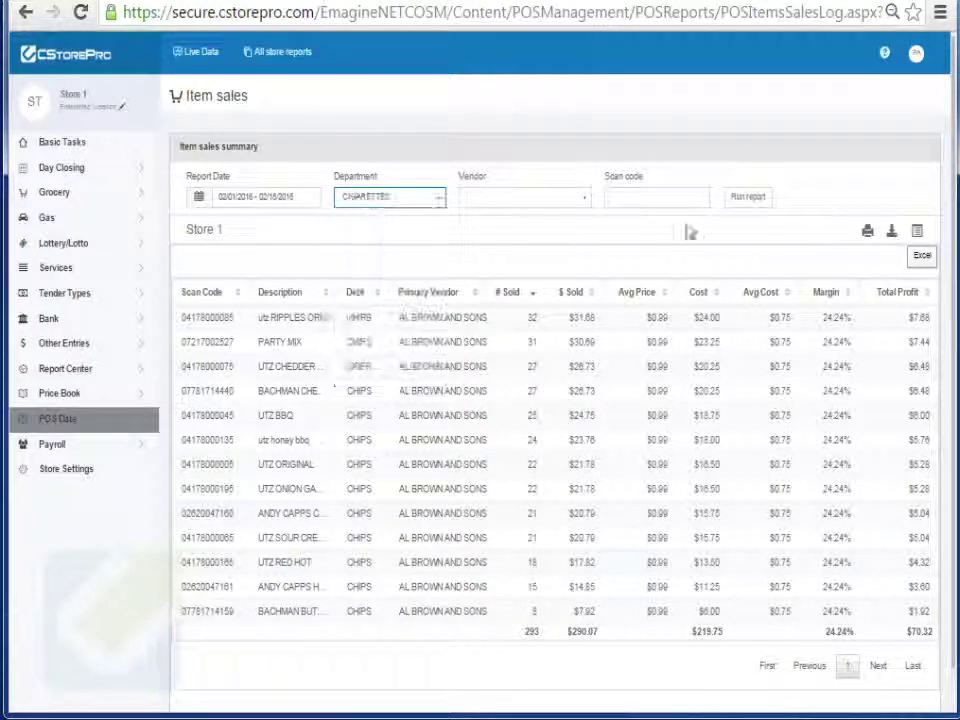
left_click(745, 197)
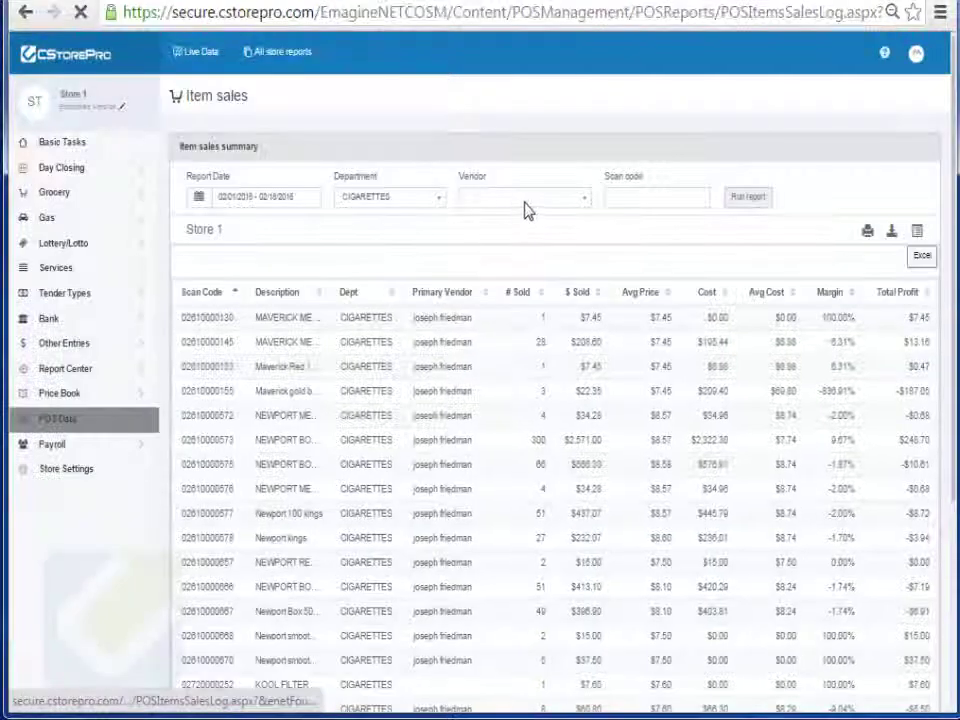
- Clear the department filter and run the Item Sales report for the vendor AL BROWN AND SONS
left_click(412, 202)
left_click(401, 215)
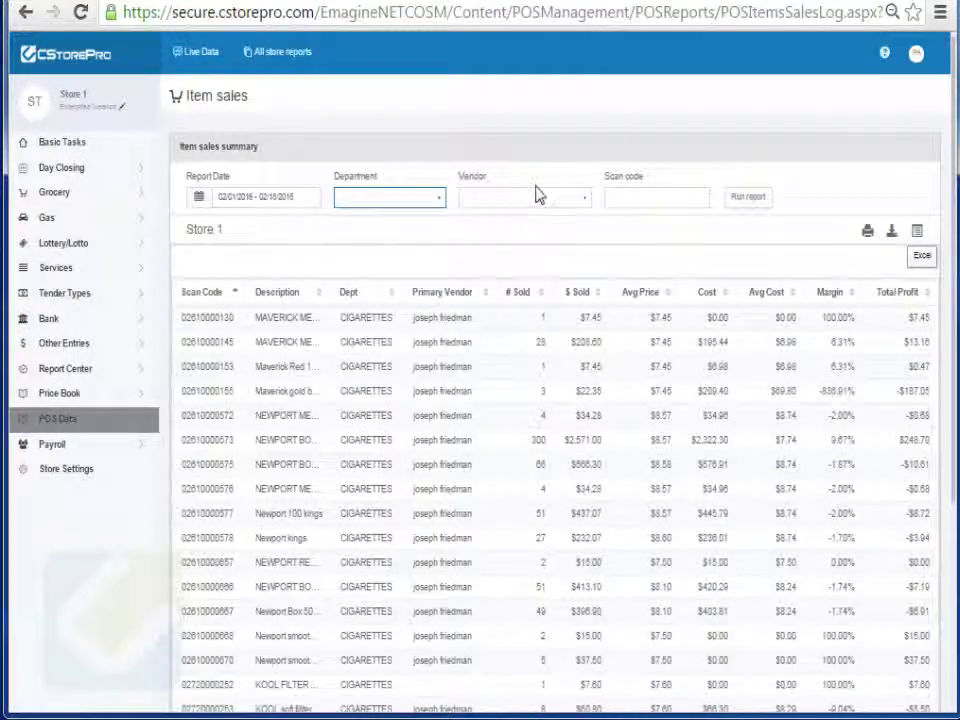
left_click(536, 199)
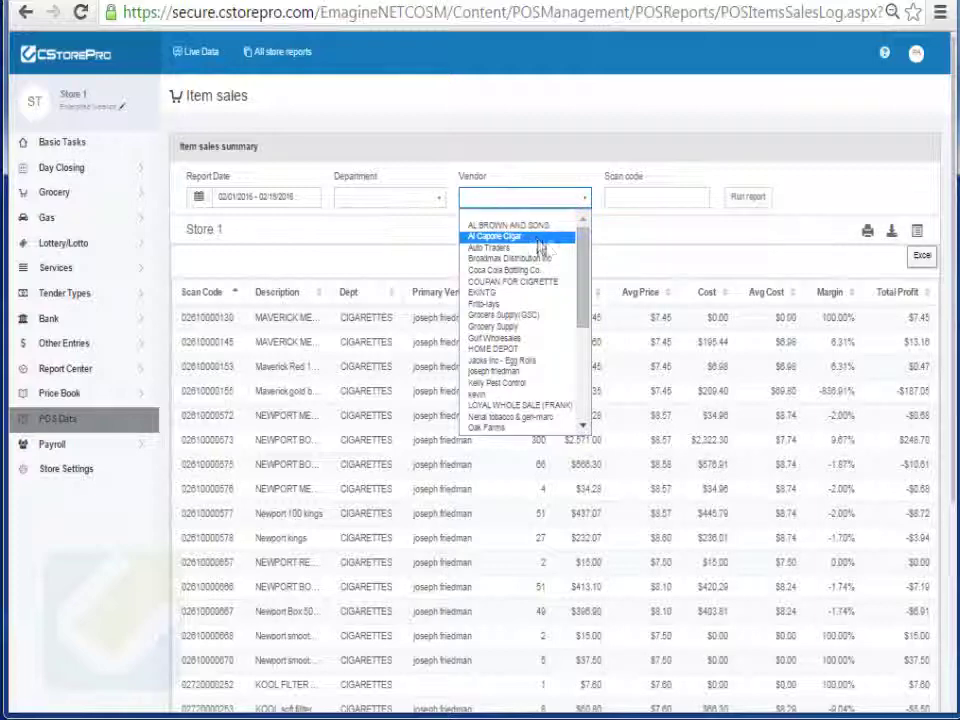
left_click(530, 225)
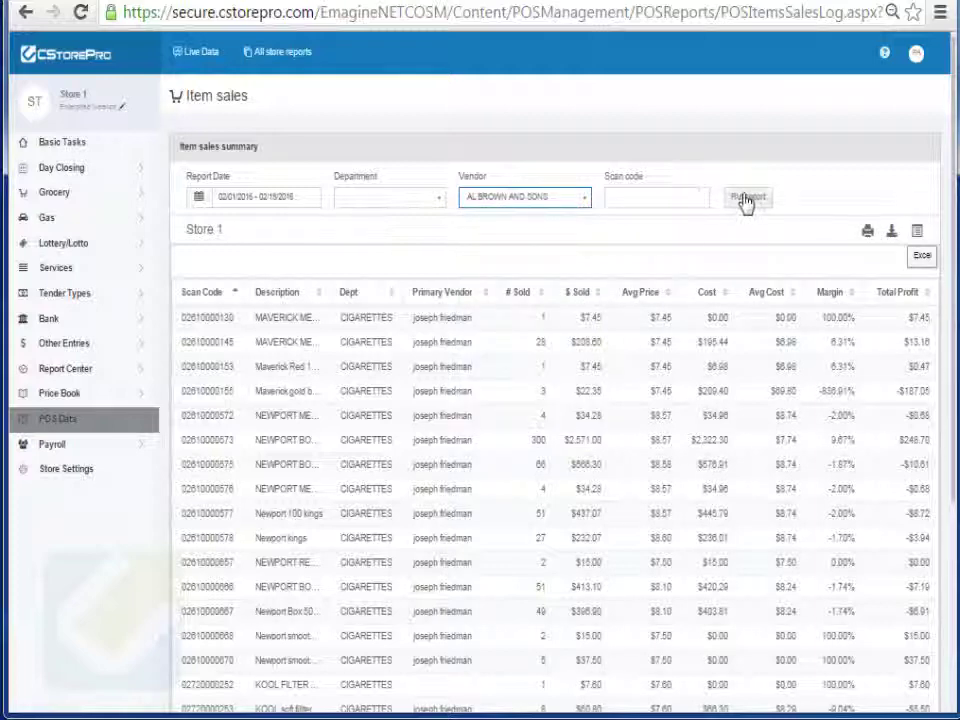
left_click(745, 198)
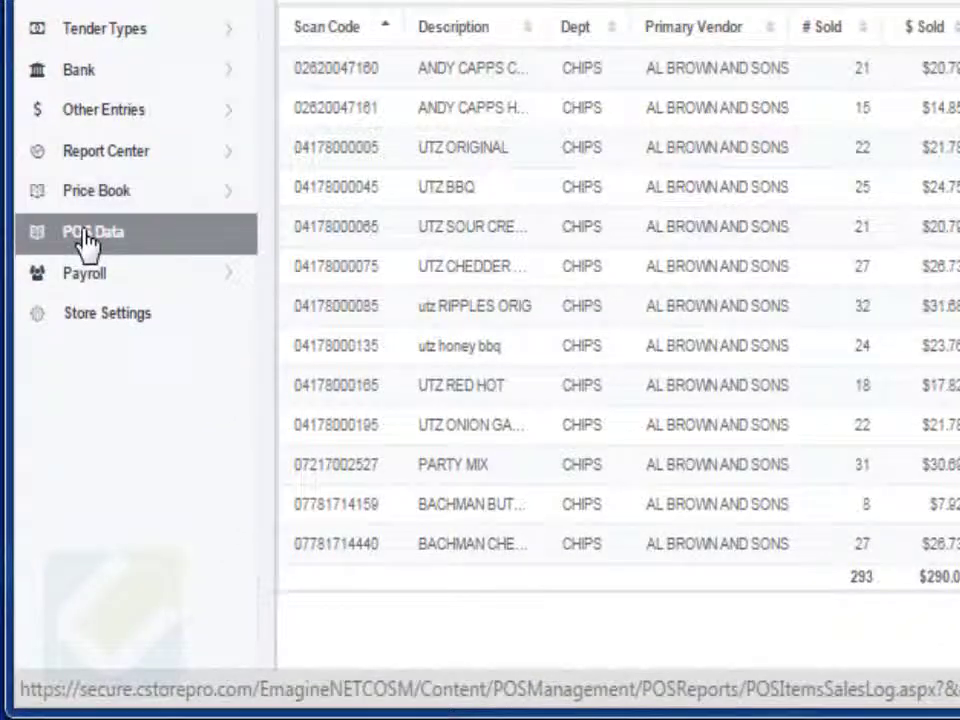
- Open the POS Sales Comparison report and set Date Range 1 to 02/01/2016 - 02/07/2016
mouse_move(88, 240)
mouse_move(381, 291)
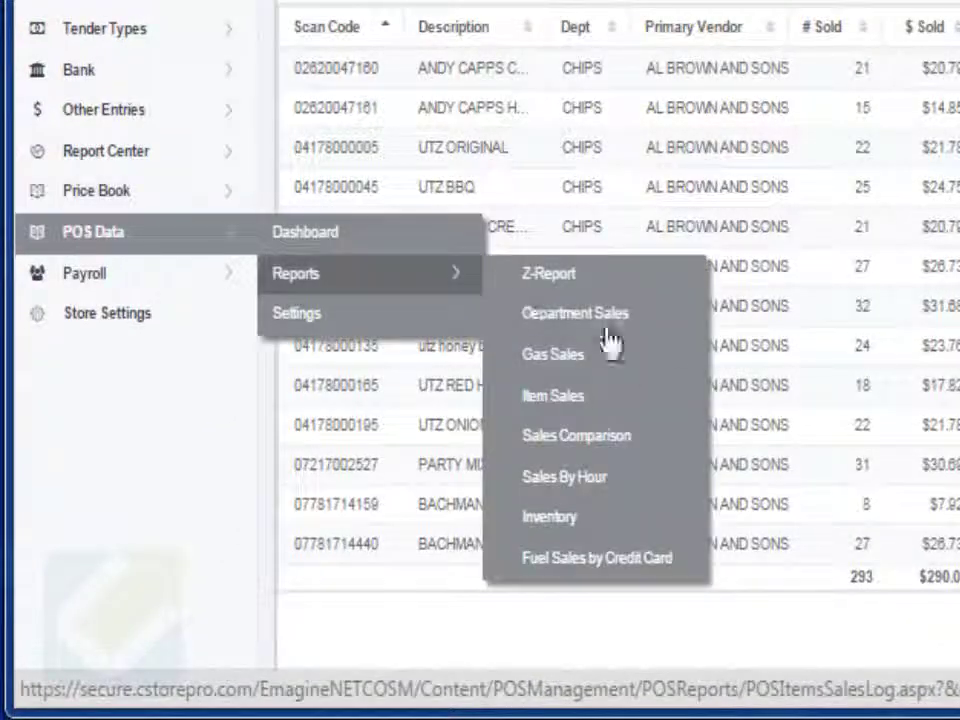
left_click(633, 443)
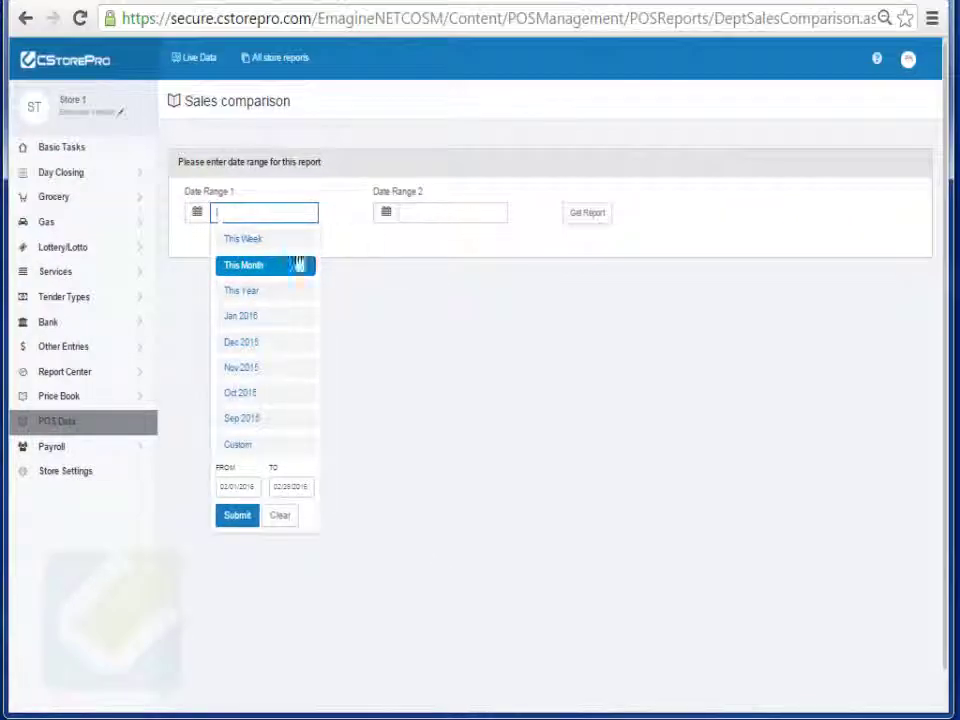
left_click(258, 241)
left_click(238, 486)
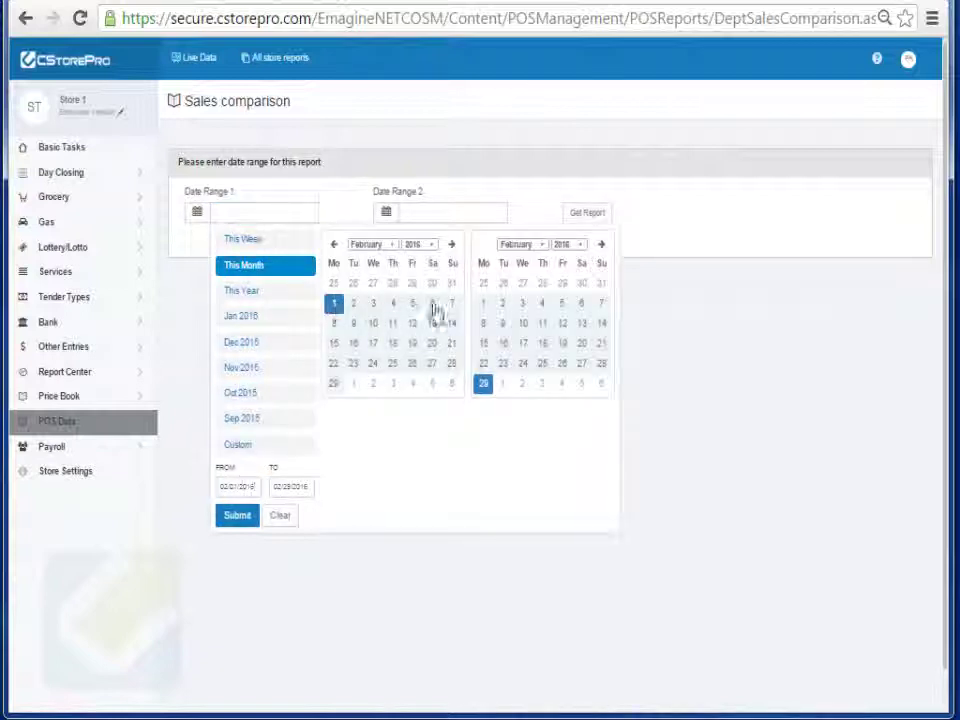
left_click(601, 303)
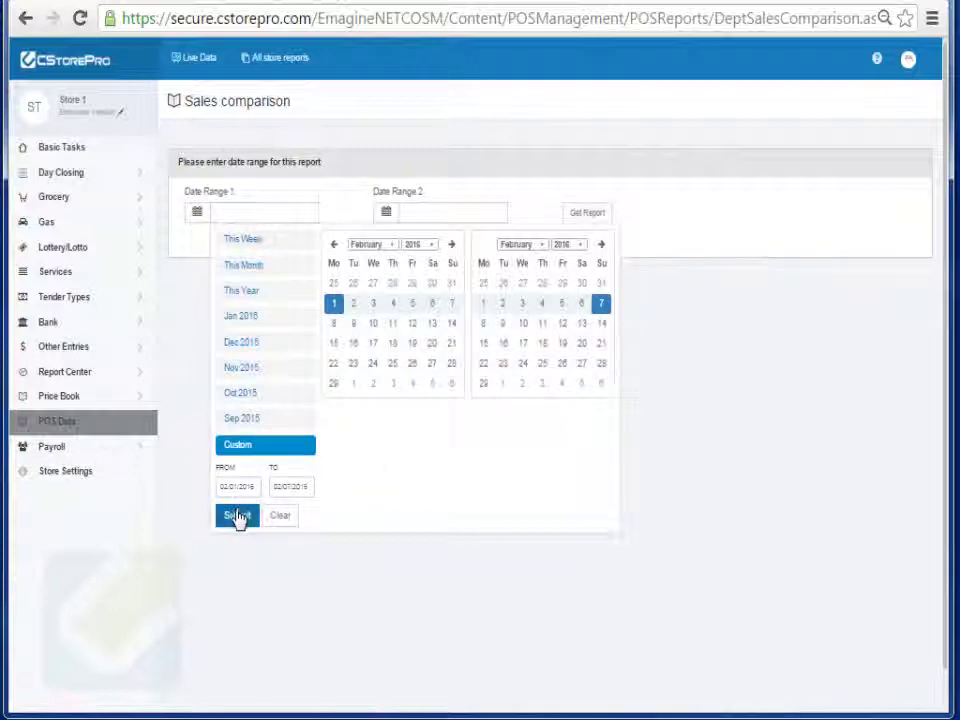
left_click(237, 516)
- Set Date Range 2 to 02/08/2016 - 02/14/2016, get the report and view its department and gas sales comparisons
left_click(435, 213)
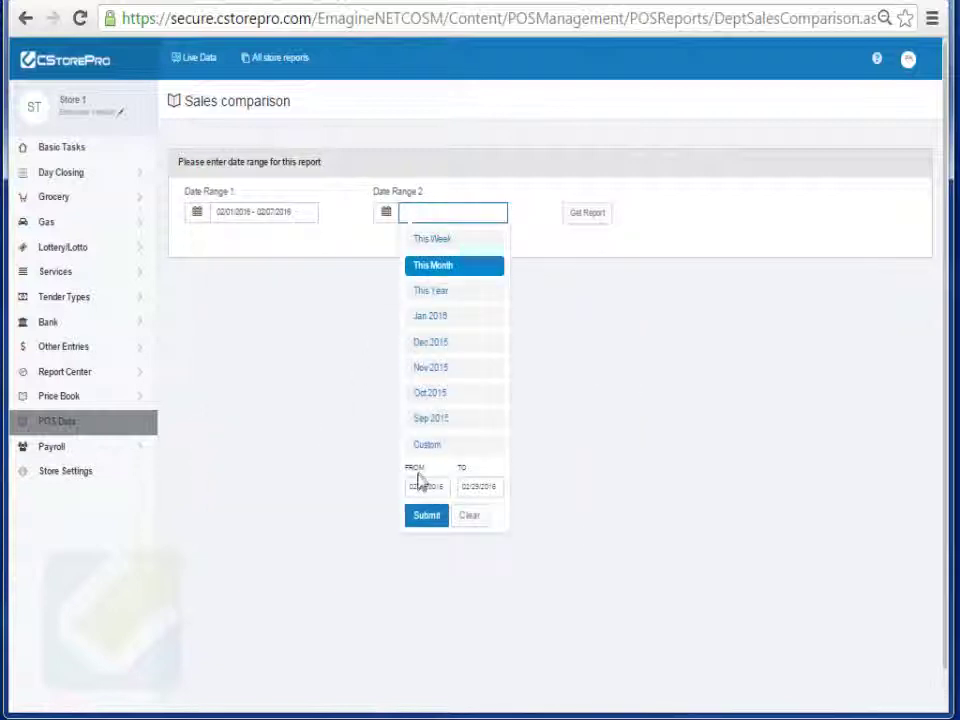
left_click(420, 485)
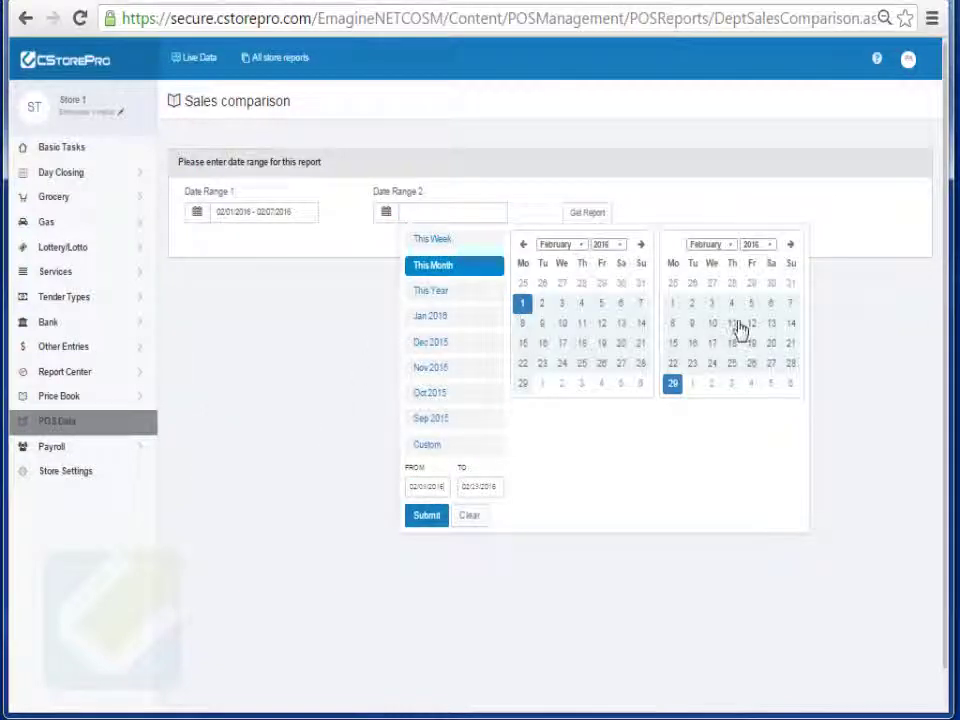
left_click(522, 323)
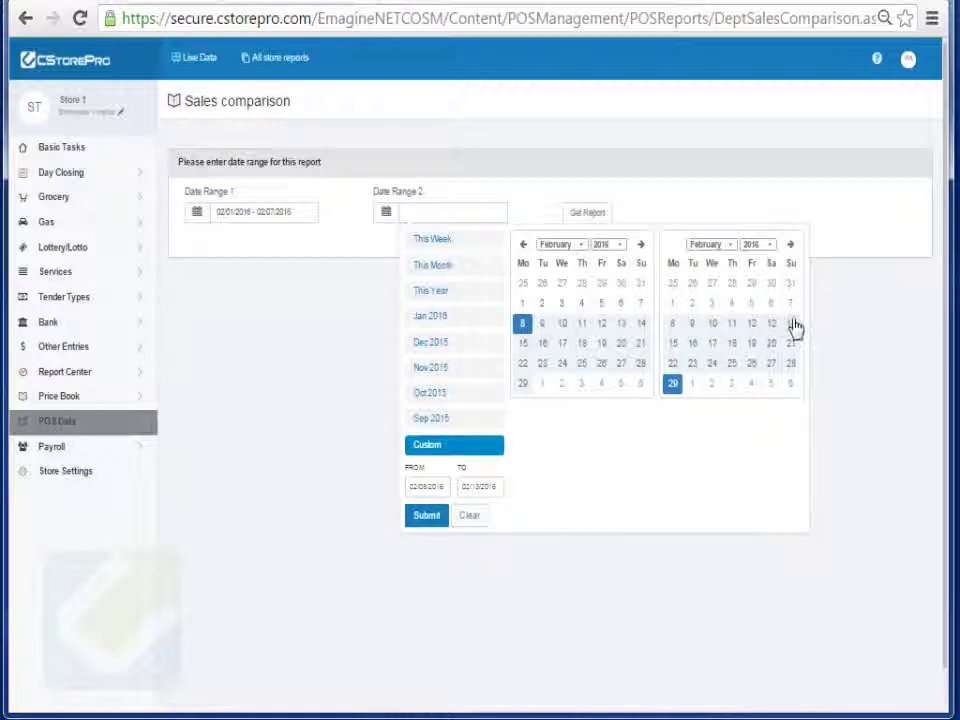
left_click(792, 324)
left_click(427, 516)
left_click(580, 212)
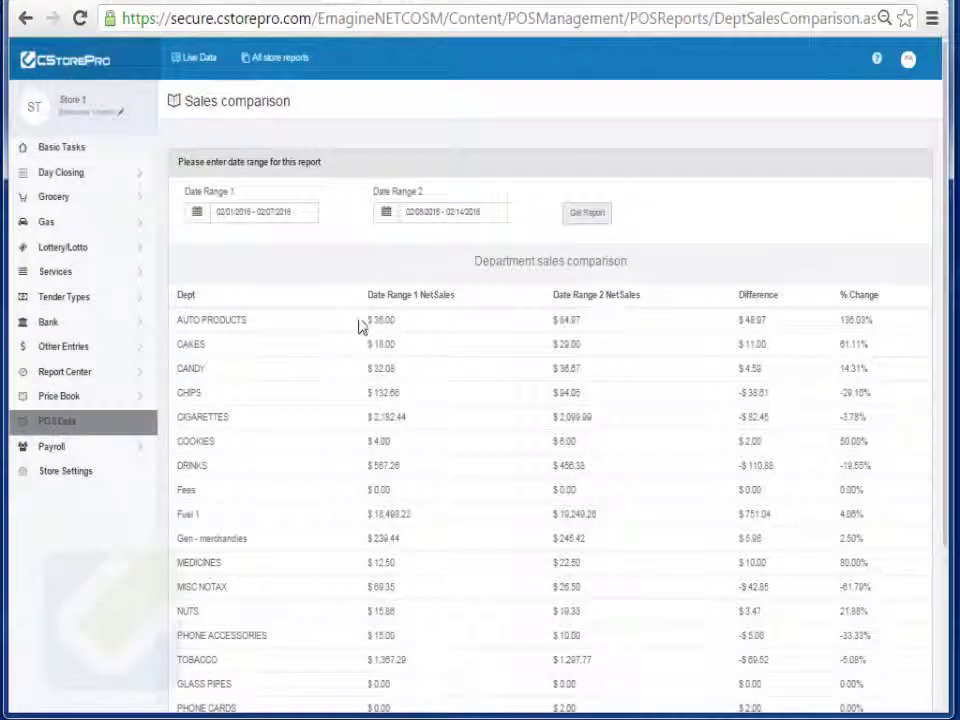
double_click(848, 321)
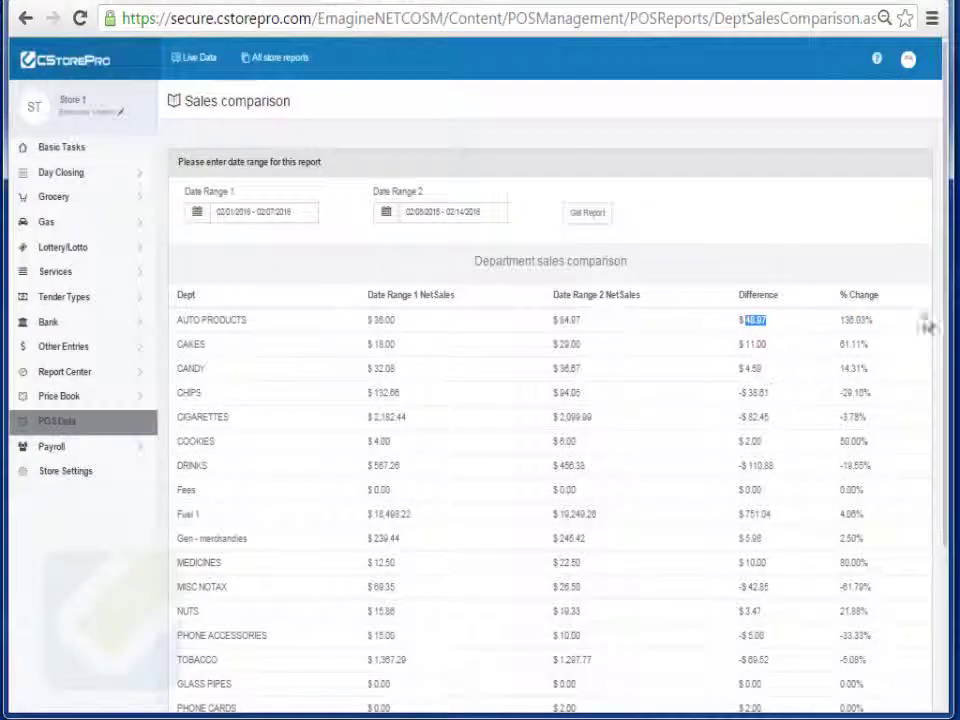
left_click_drag(935, 310, 936, 504)
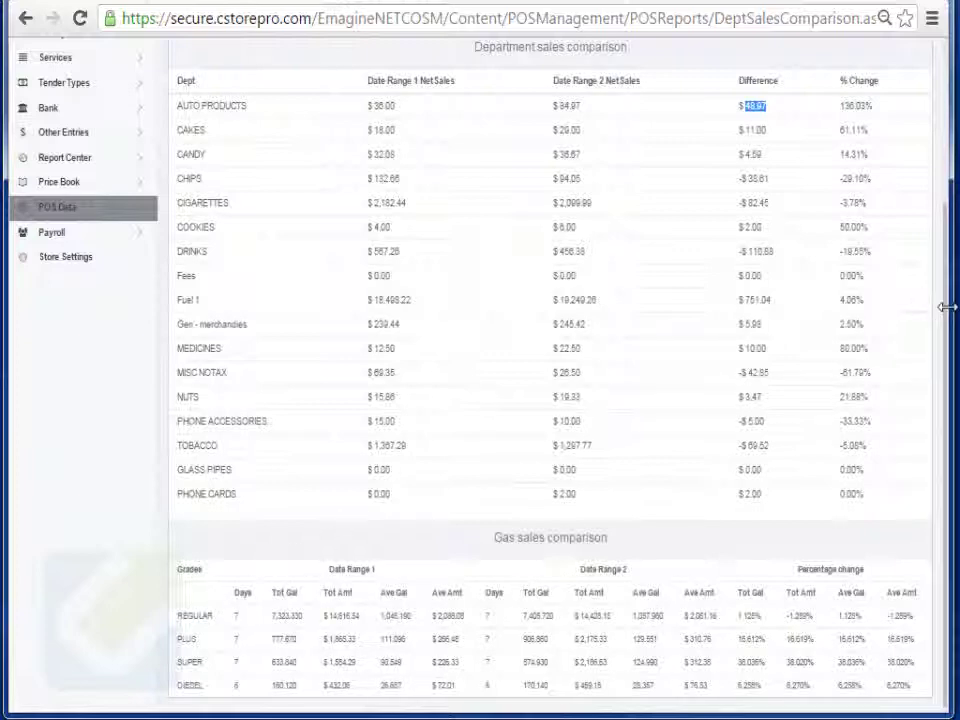
scroll(946, 307, "up", 2)
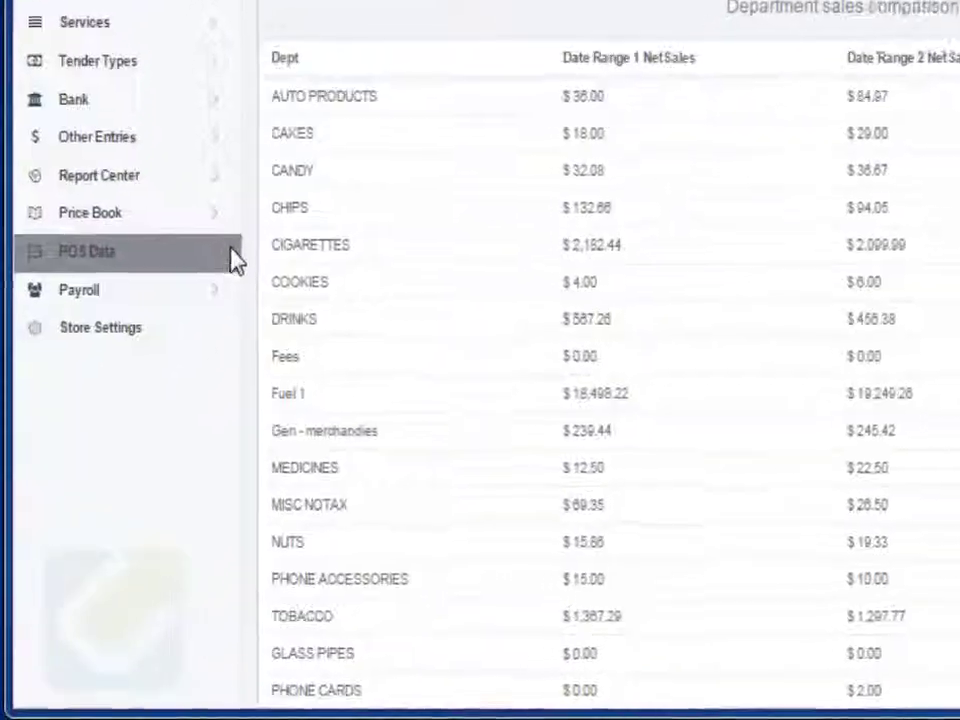
- Open the POS Sales By Hour report, run it for This Month and highlight the 10 PM - 11 PM row
mouse_move(220, 248)
mouse_move(370, 291)
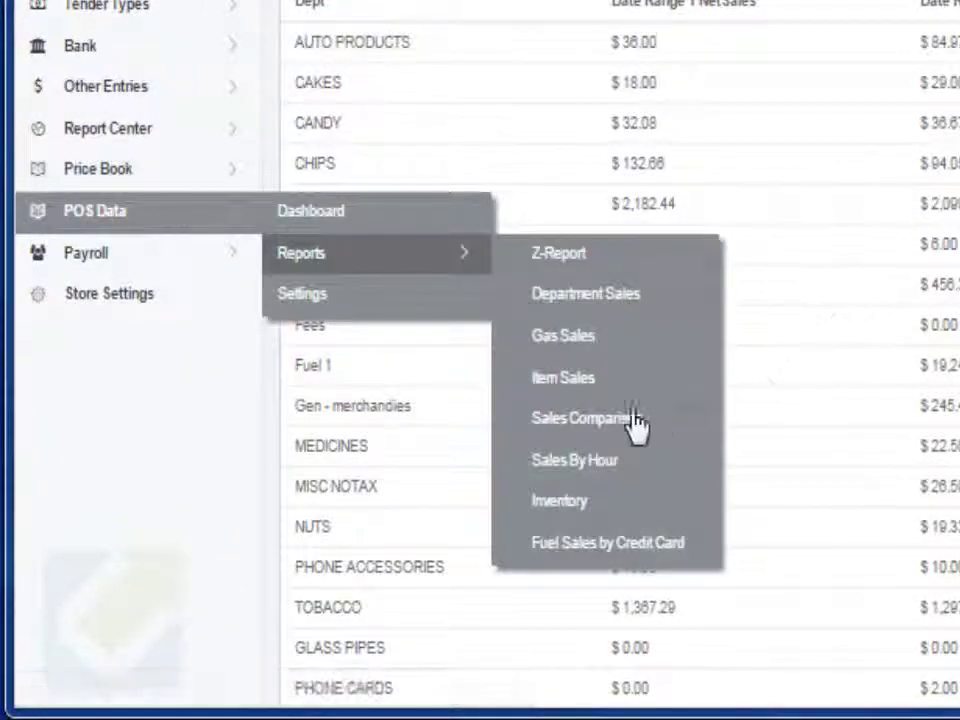
left_click(580, 466)
left_click(487, 6)
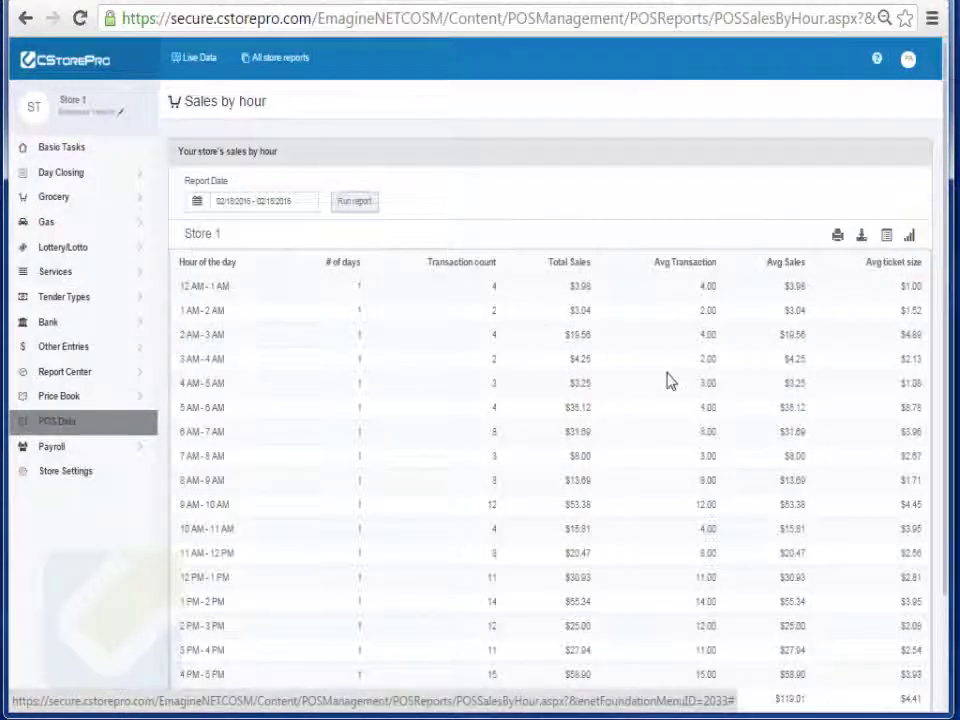
left_click(296, 204)
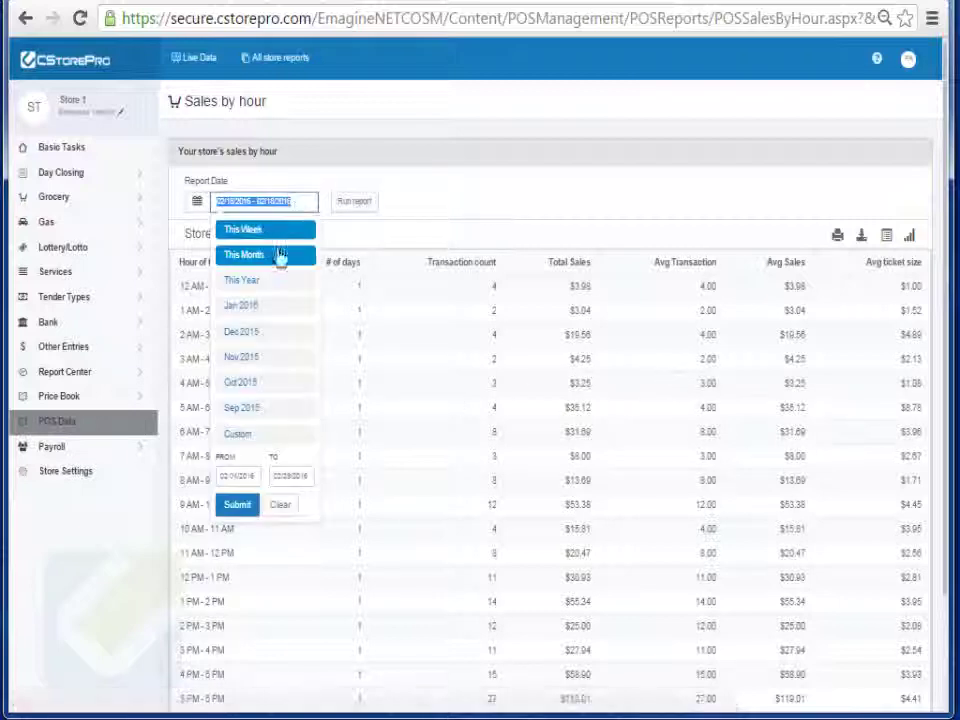
left_click(279, 260)
left_click(354, 204)
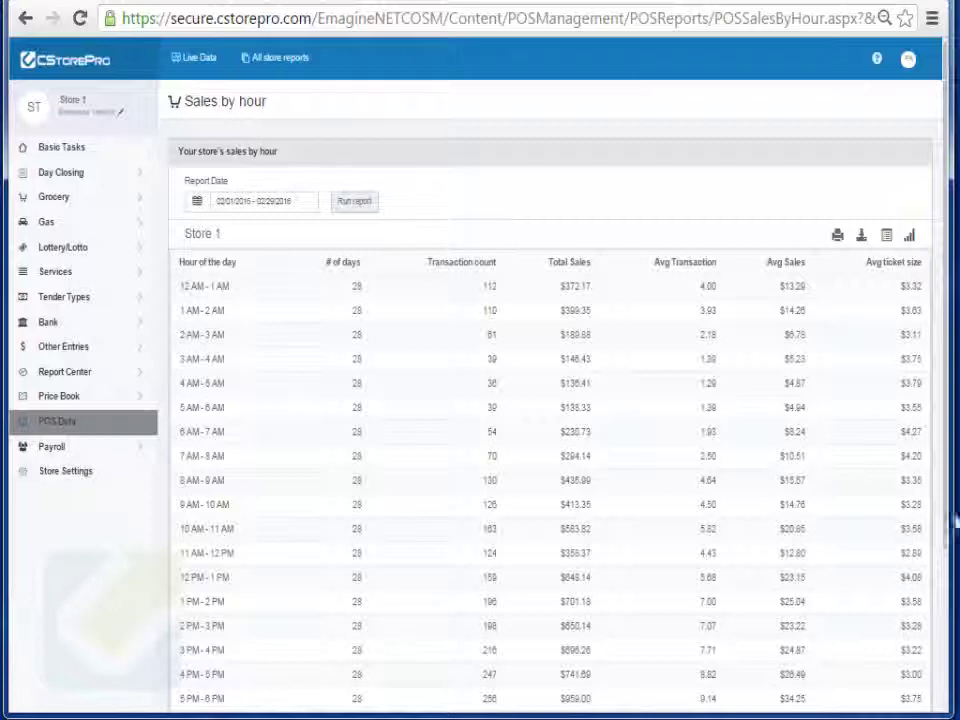
left_click_drag(949, 523, 936, 675)
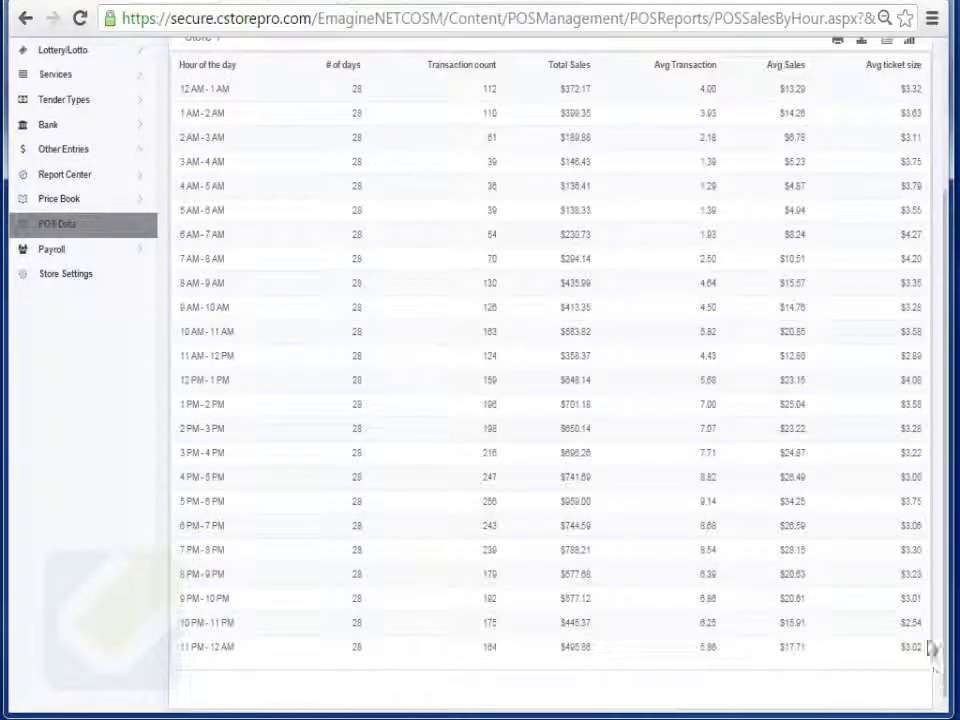
left_click_drag(915, 624, 230, 623)
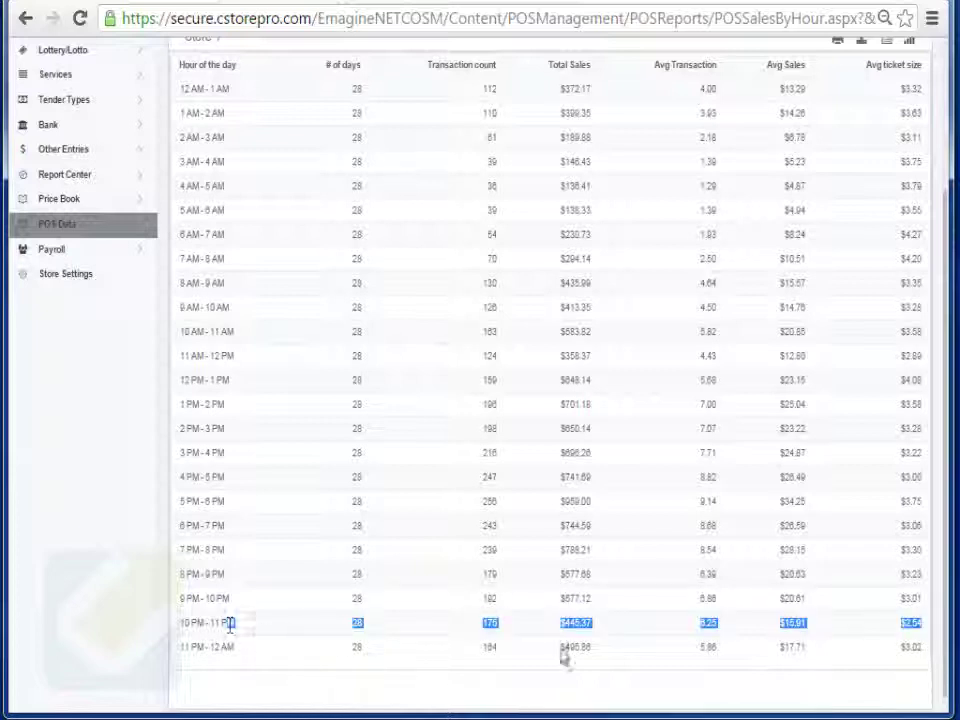
left_click(910, 625)
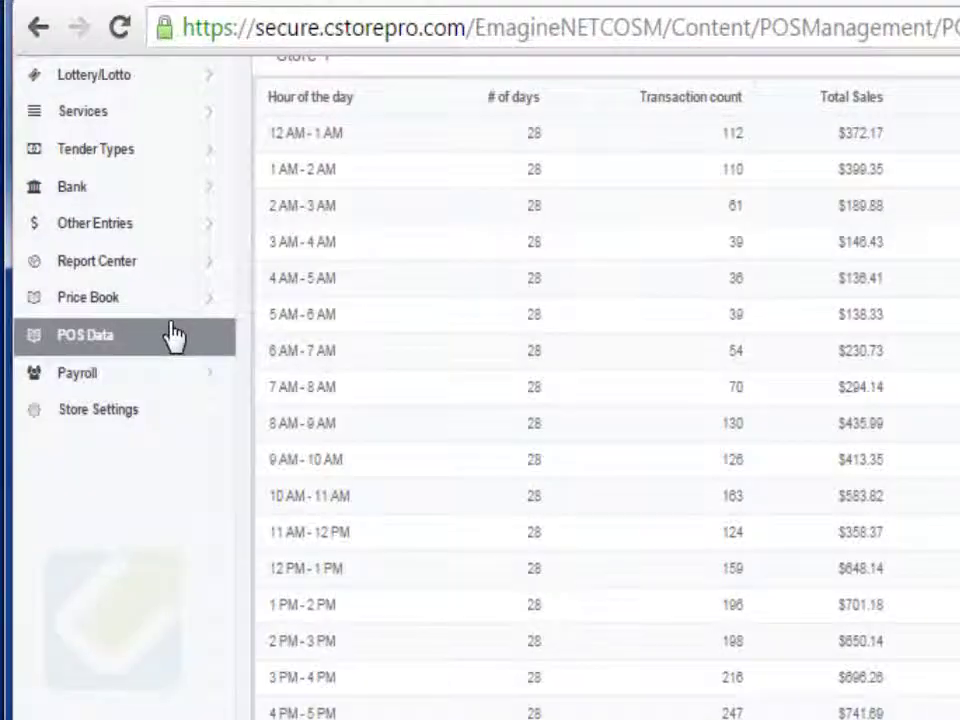
- Open the POS Inventory report and run Current Inventory by Item for the CHIPS department
mouse_move(173, 337)
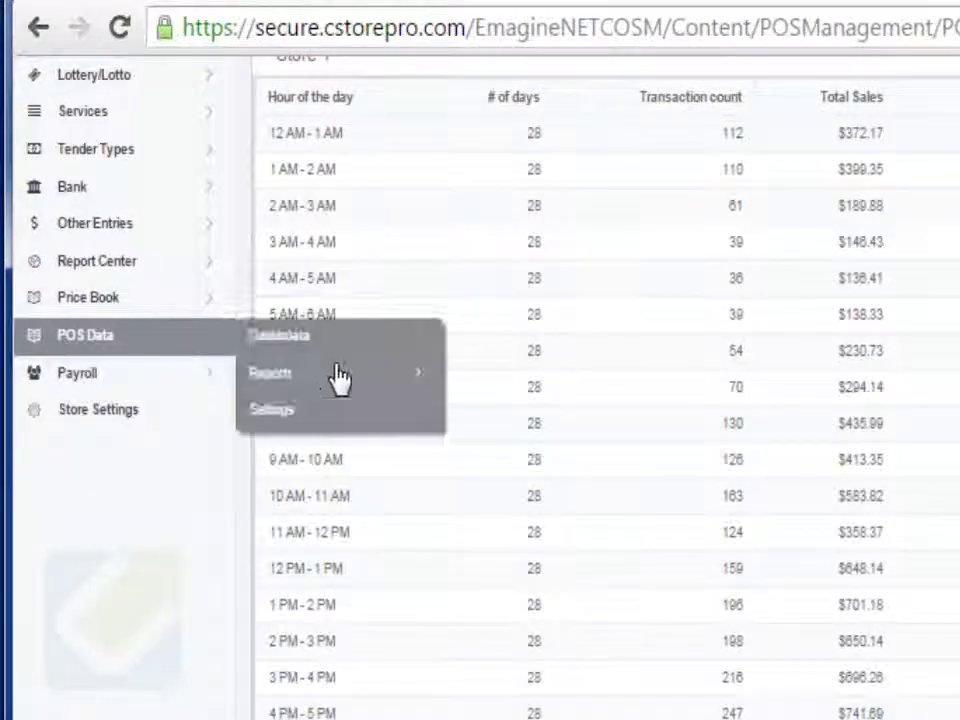
mouse_move(381, 388)
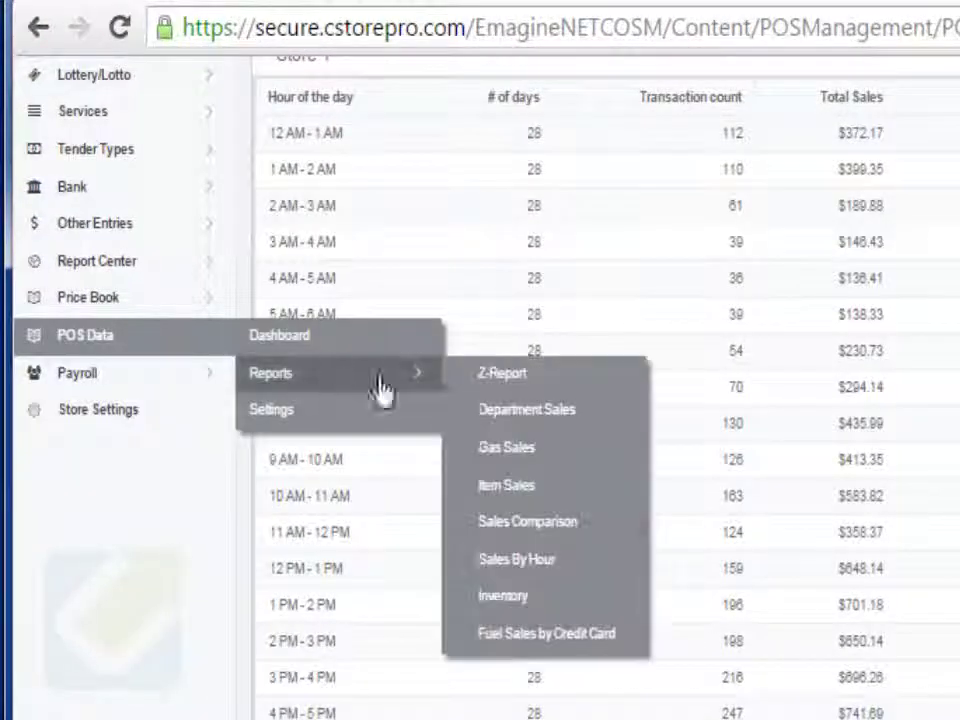
left_click(590, 606)
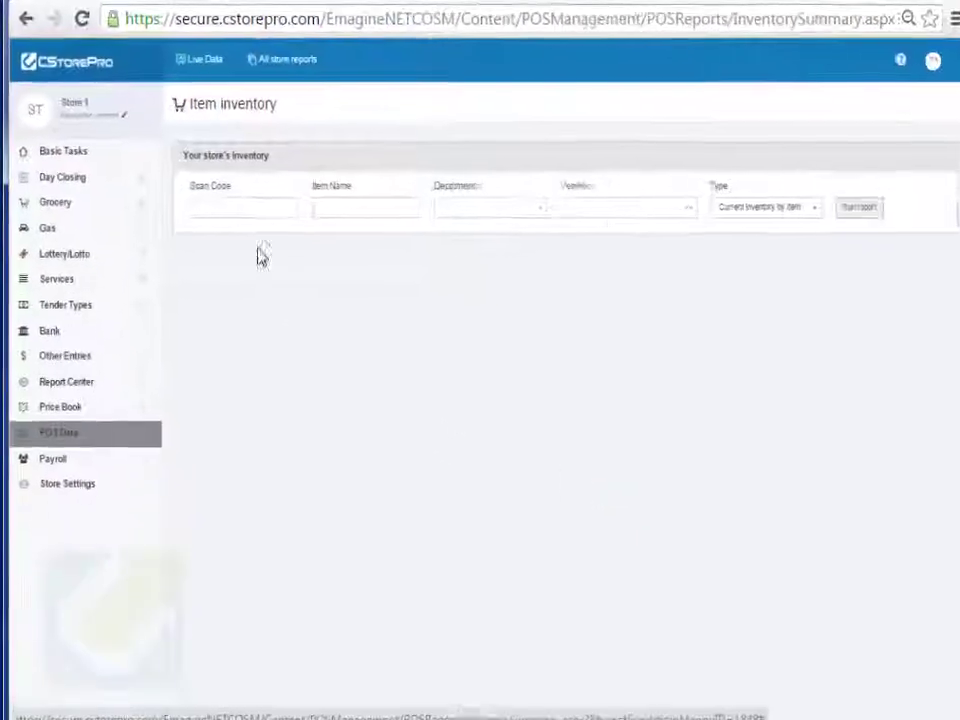
left_click(518, 212)
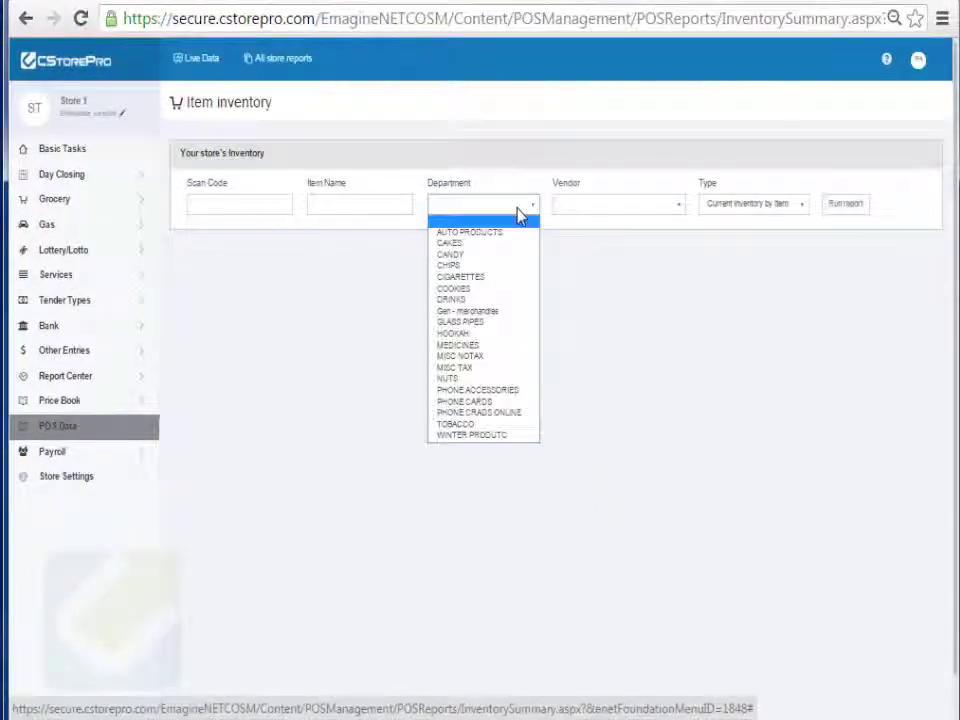
left_click(480, 268)
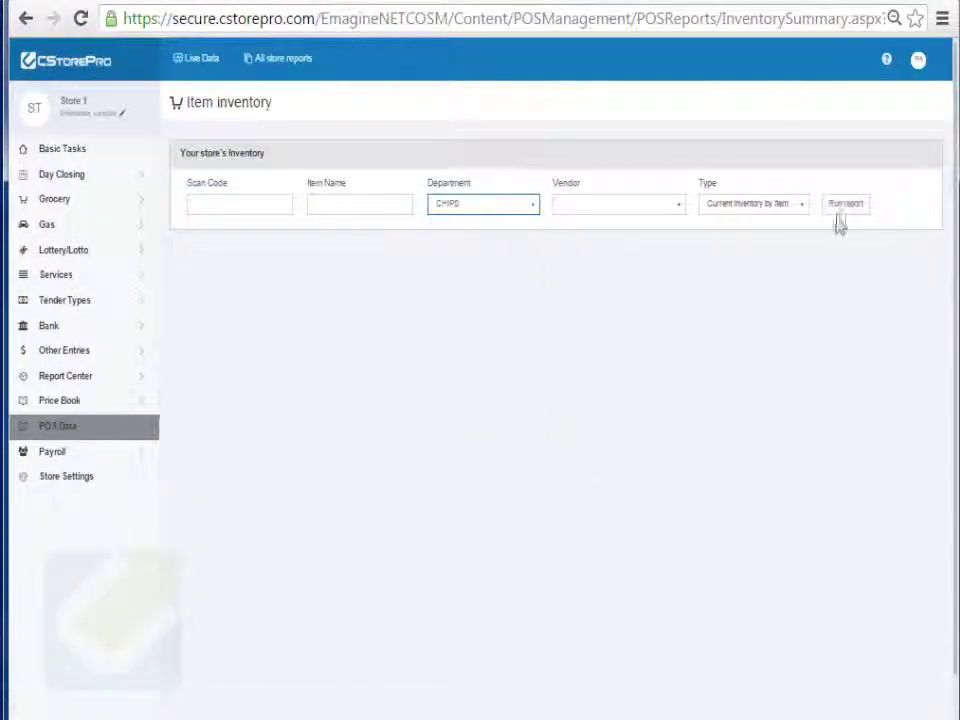
left_click(615, 206)
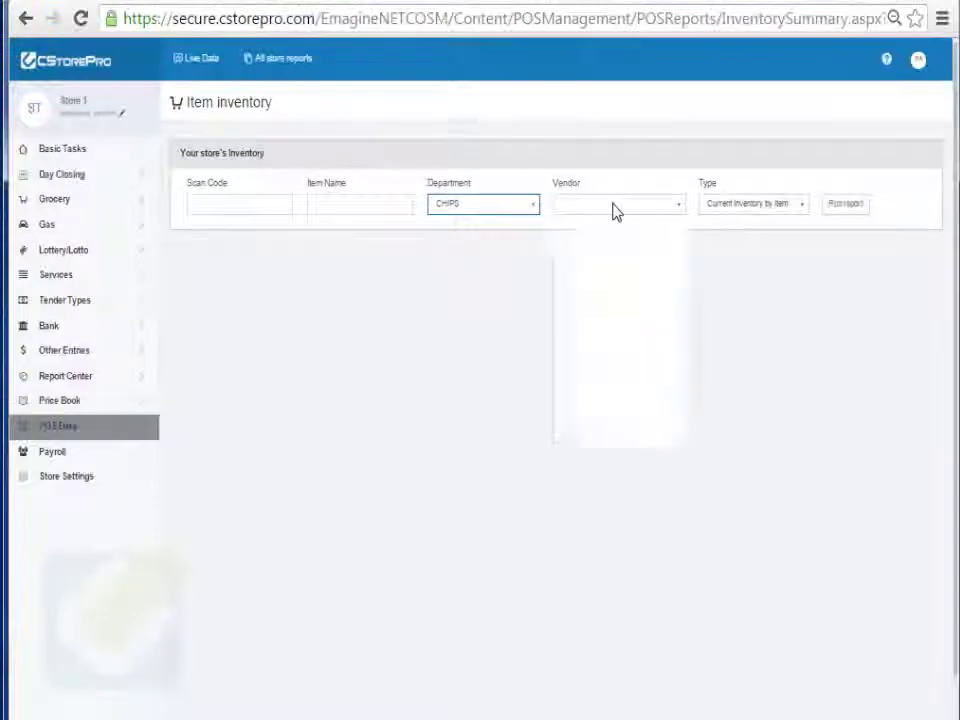
left_click(857, 212)
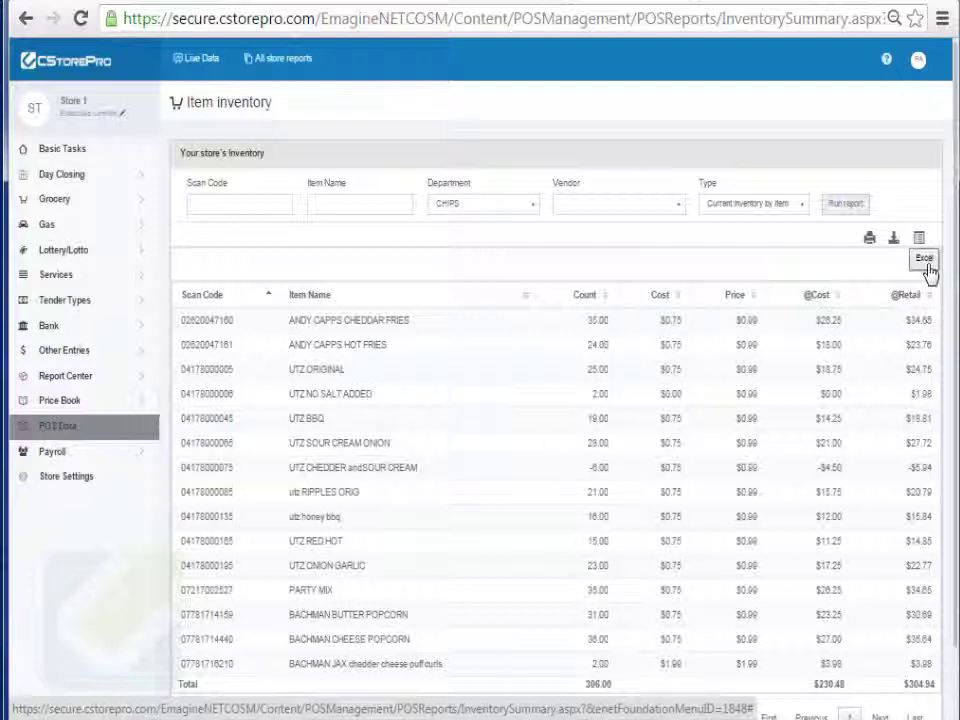
- Run the Inventory Change by Item report for the CHIPS department
left_click(748, 205)
left_click(748, 231)
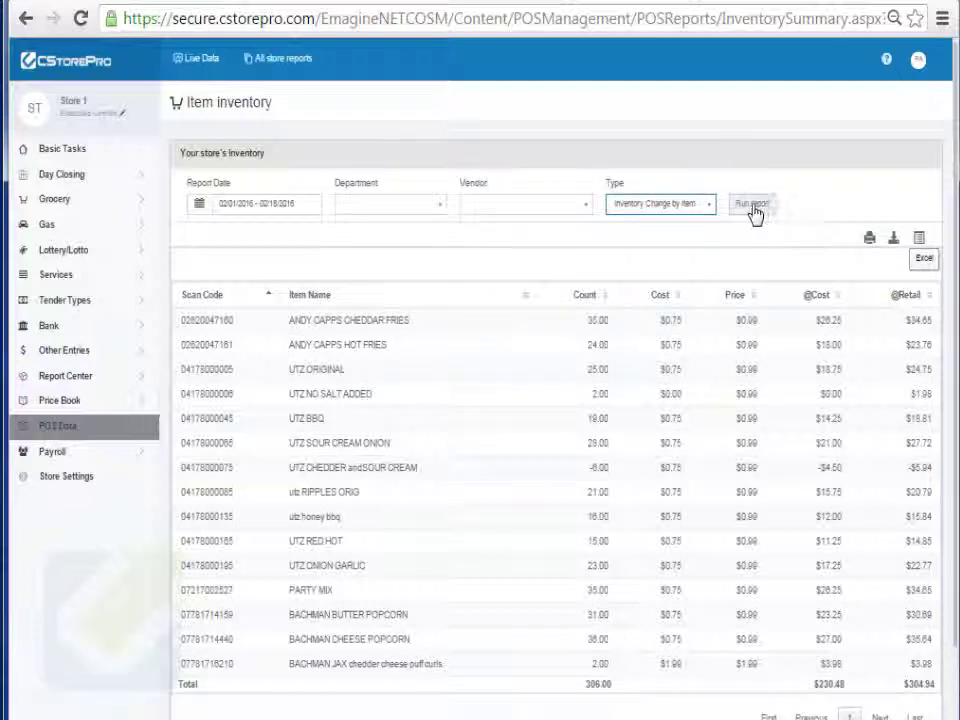
left_click(431, 210)
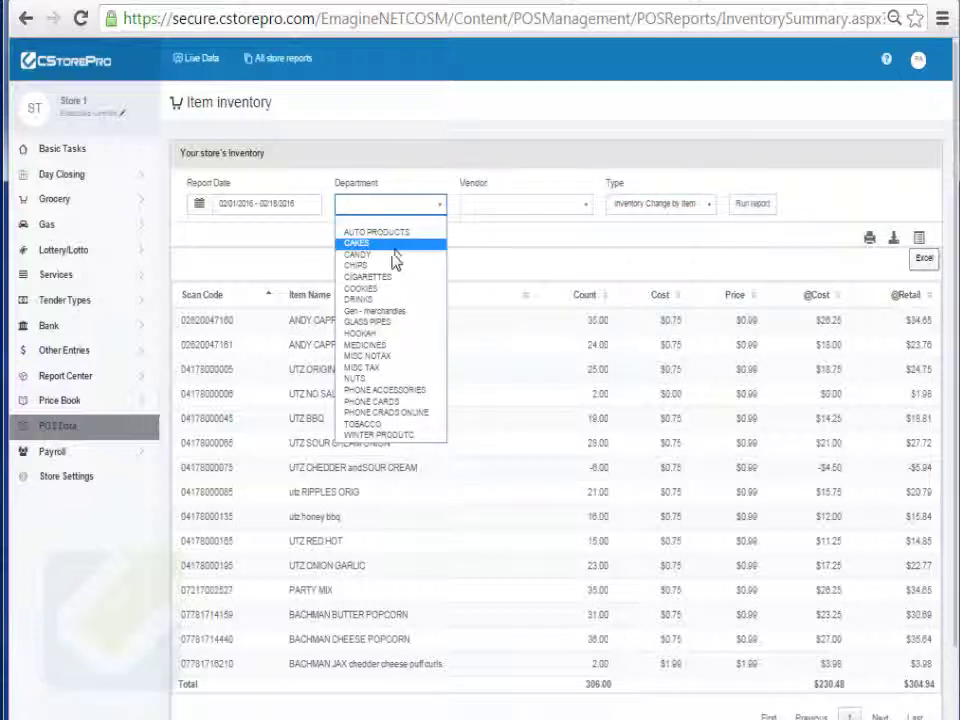
left_click(388, 268)
left_click(752, 204)
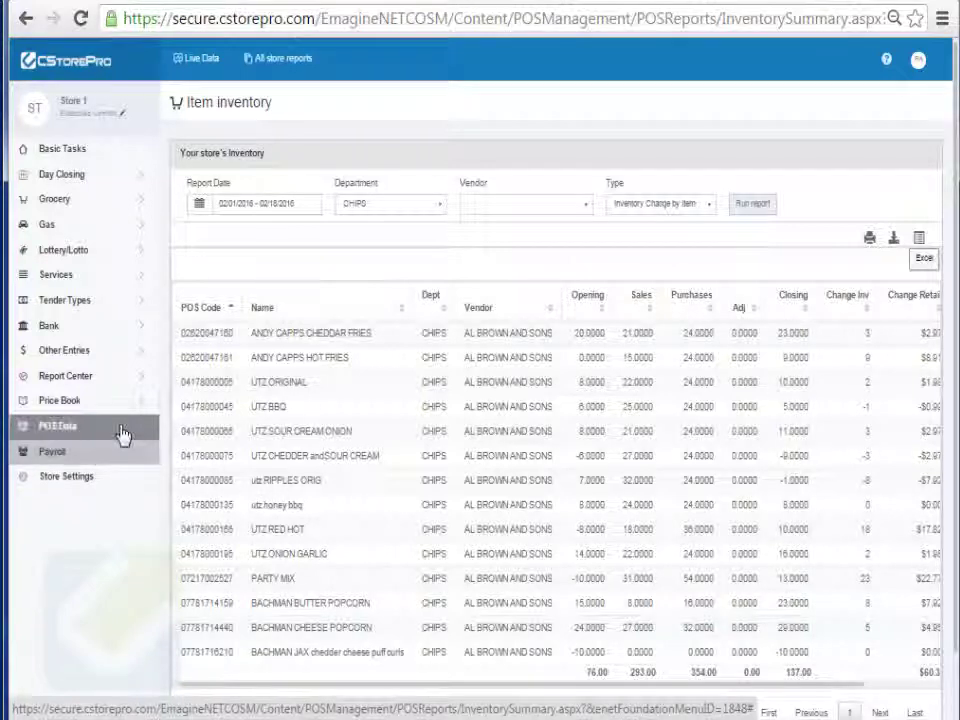
- Go to the Live Data dashboard and view the details of the $5.00 transaction
mouse_move(122, 432)
mouse_move(276, 461)
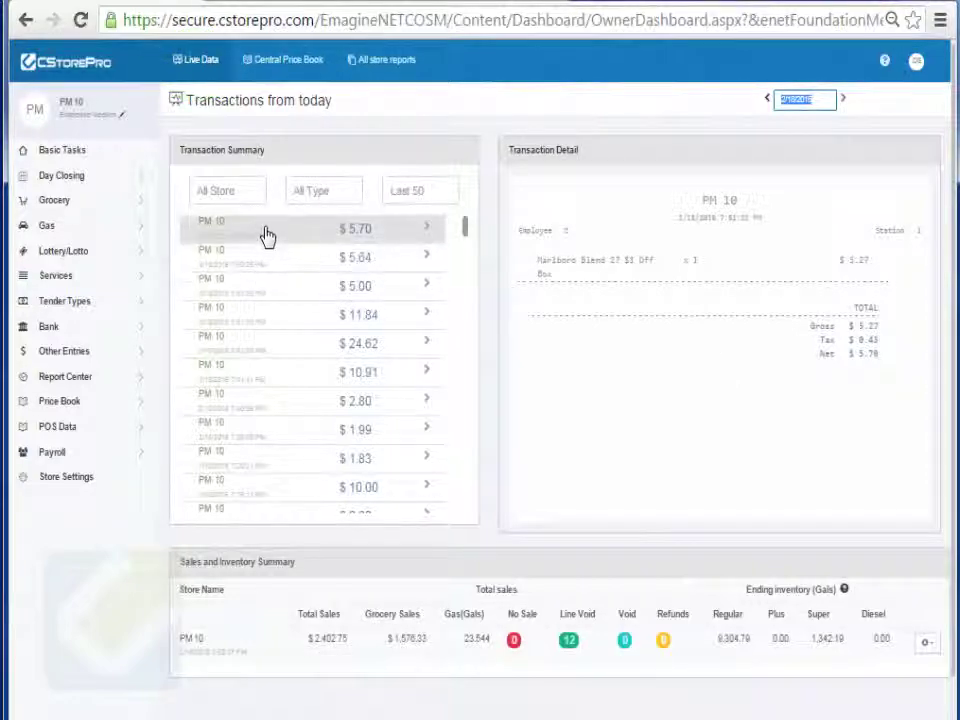
left_click(280, 264)
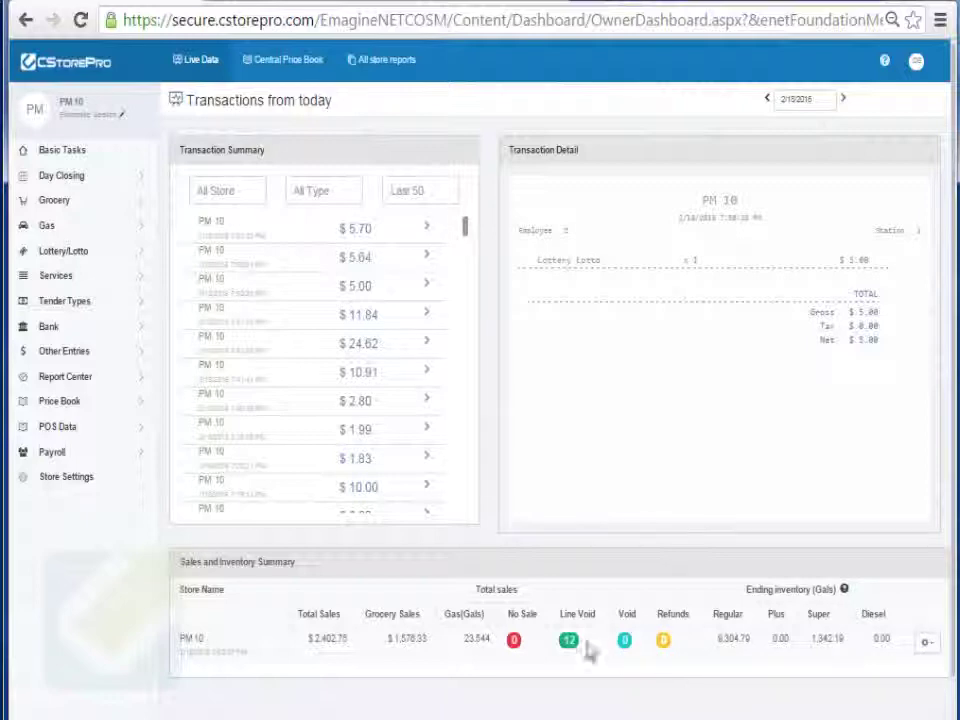
- Filter the transaction summary to the Line void type and view the details of the $4.00 transaction
left_click(322, 191)
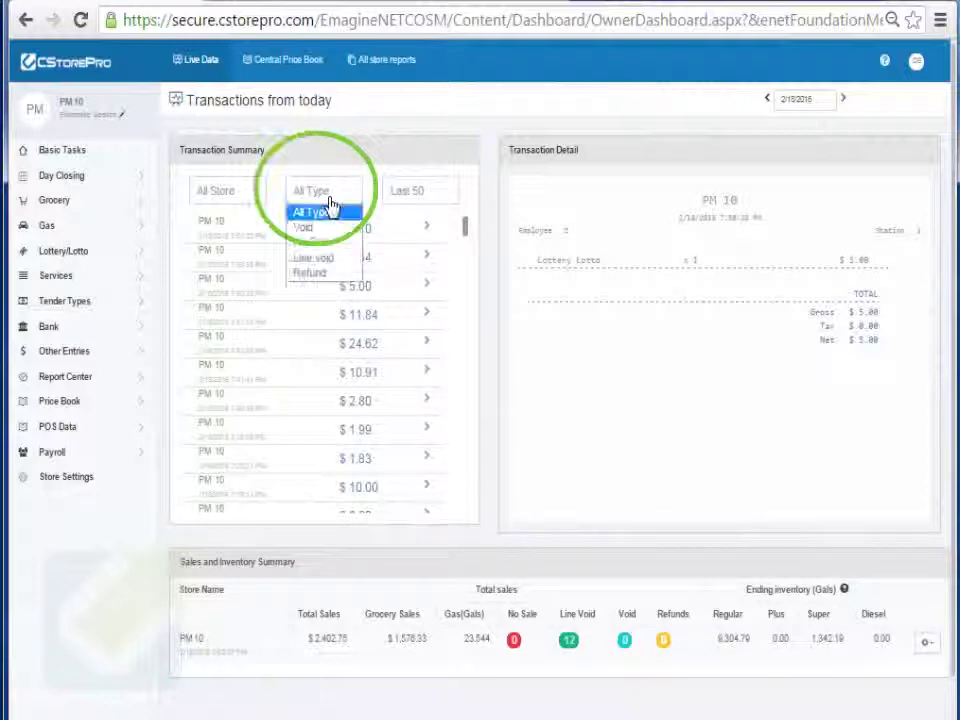
left_click(334, 262)
left_click(332, 265)
left_click(336, 401)
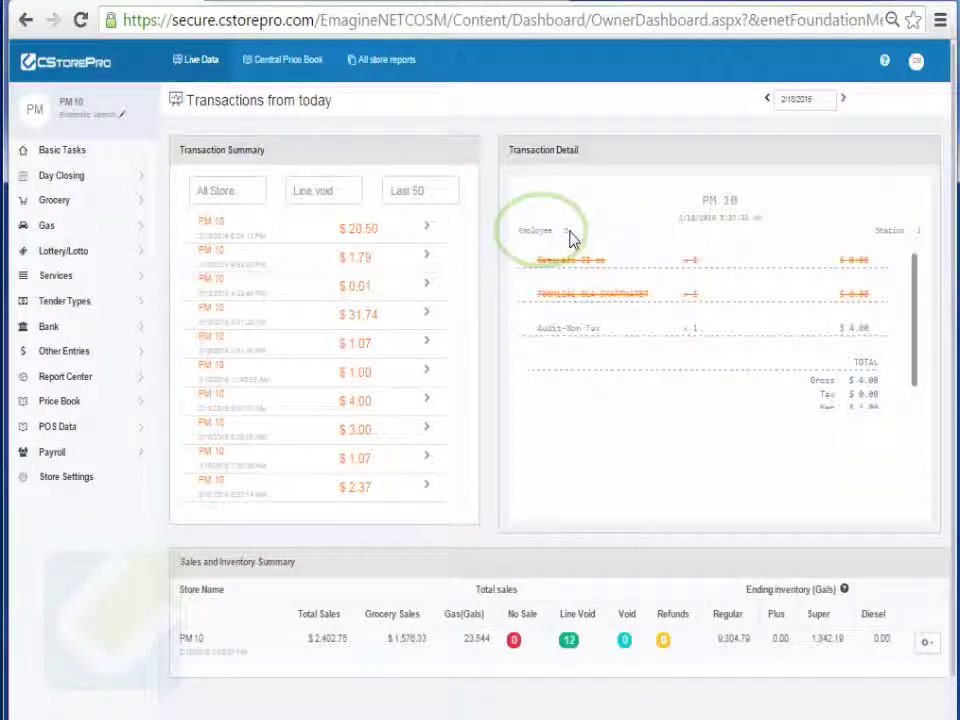
- Show and close the calendar for choosing the date of the live transactions
left_click(812, 99)
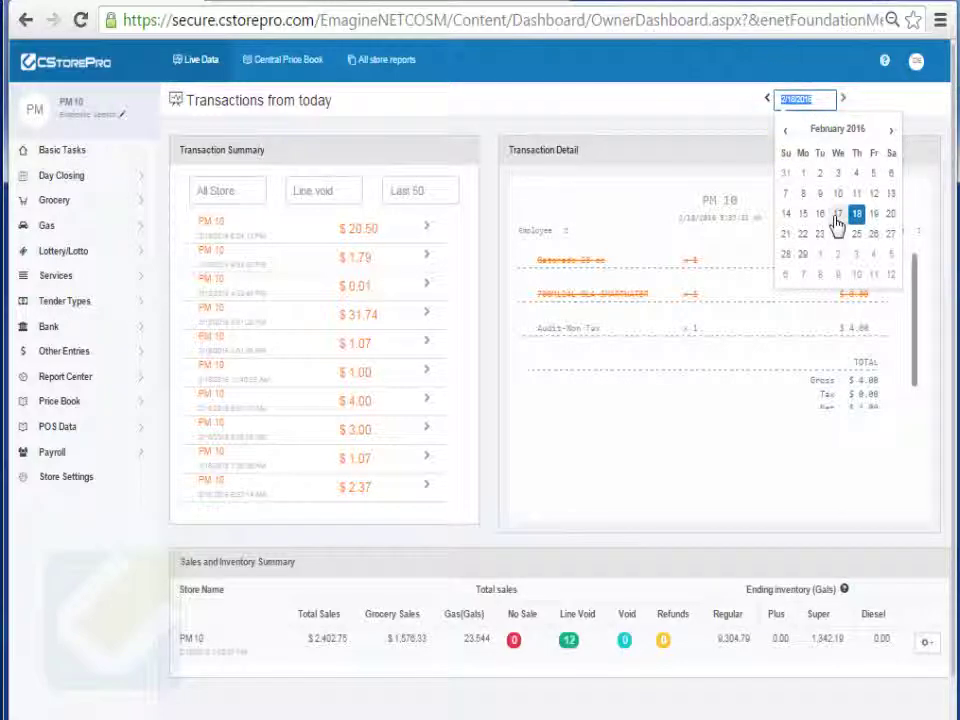
left_click(530, 104)
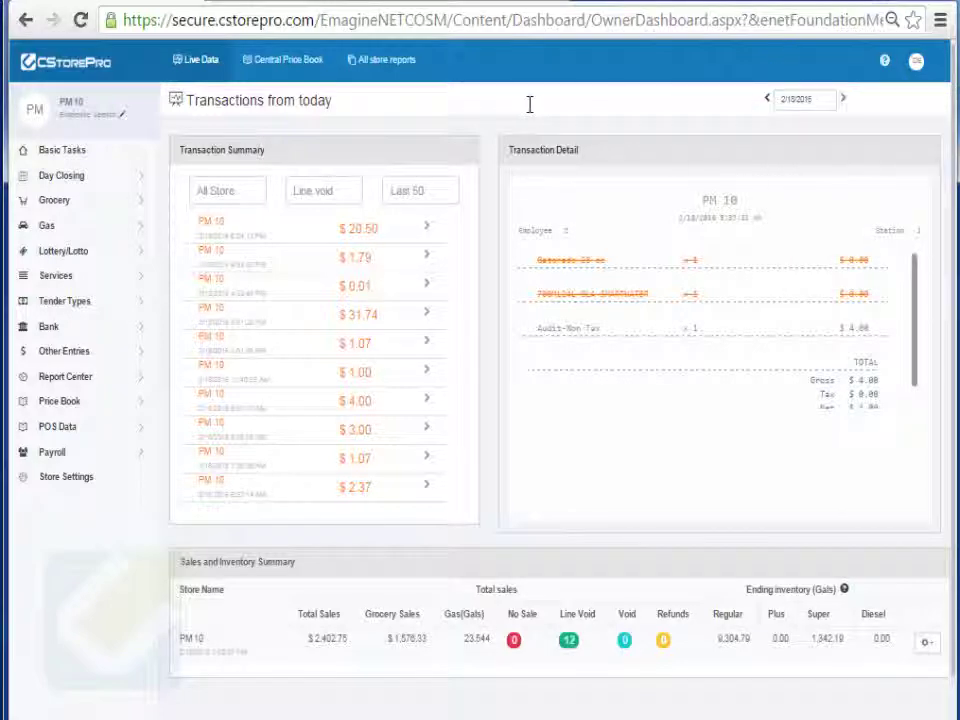